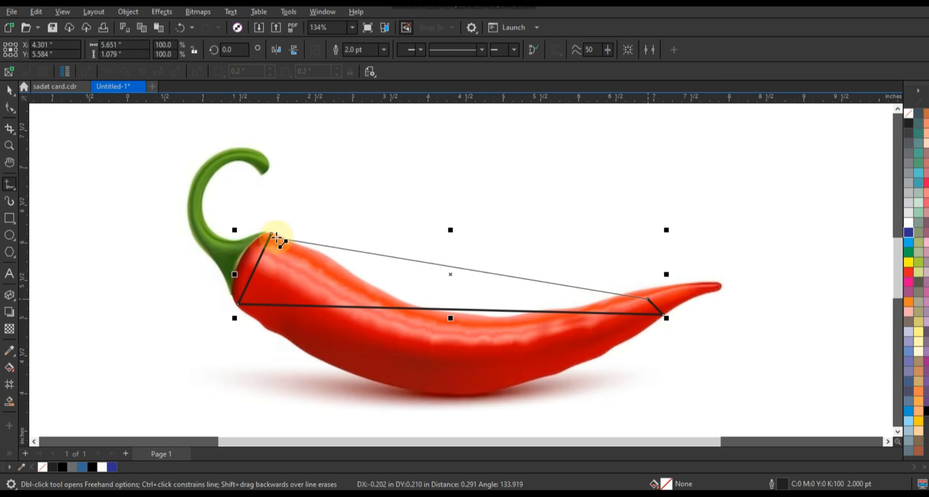
# Step: Close the four-node straight-line outline over the red pepper body and activate node editing for it
pyautogui.click(271, 234)
pyautogui.press('F10')
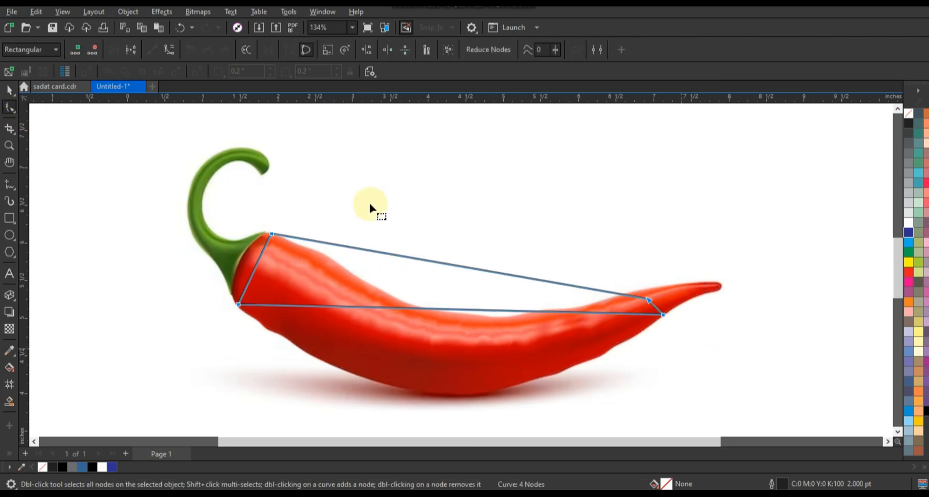
pyautogui.click(9, 145)
pyautogui.moveTo(198, 211); pyautogui.dragTo(707, 391)
pyautogui.click(9, 107)
pyautogui.press('F10')
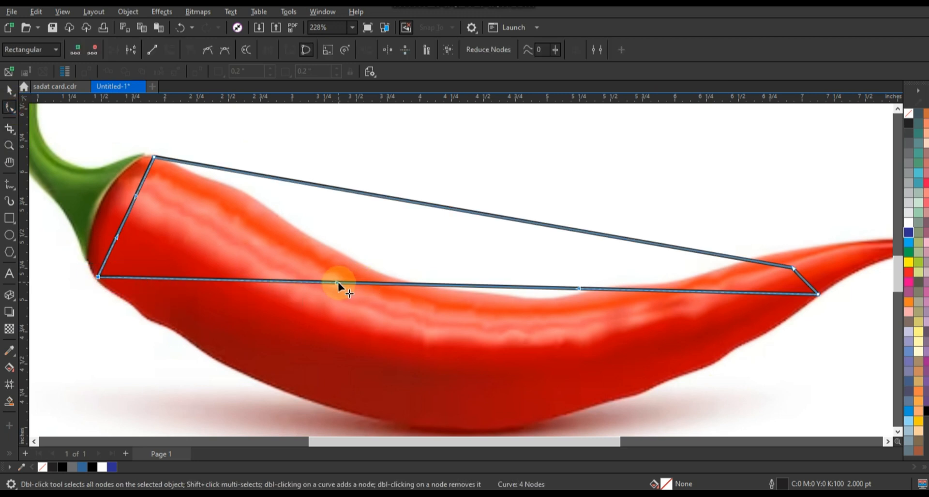
# Step: Bend the lower edge of the body outline so it follows the pepper's underside
pyautogui.moveTo(337, 283); pyautogui.dragTo(201, 395)
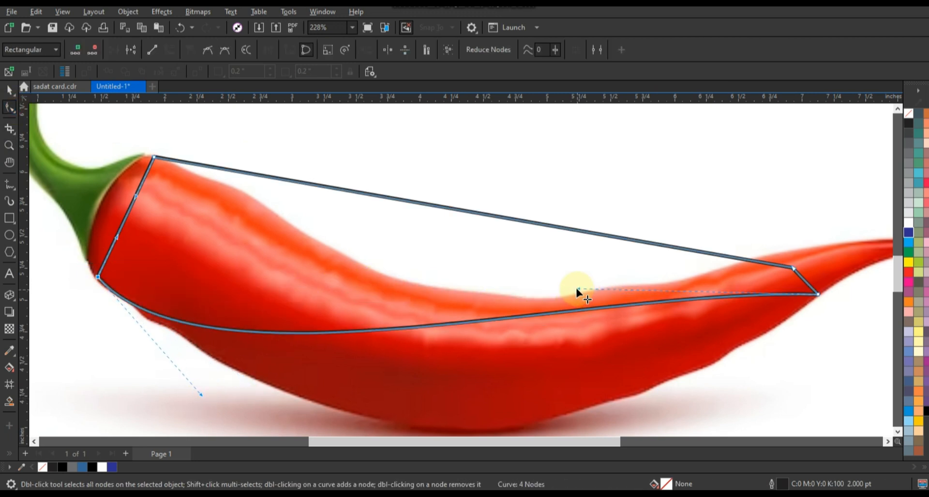
pyautogui.moveTo(578, 288); pyautogui.dragTo(551, 421)
pyautogui.scroll(-2, 544, 345)
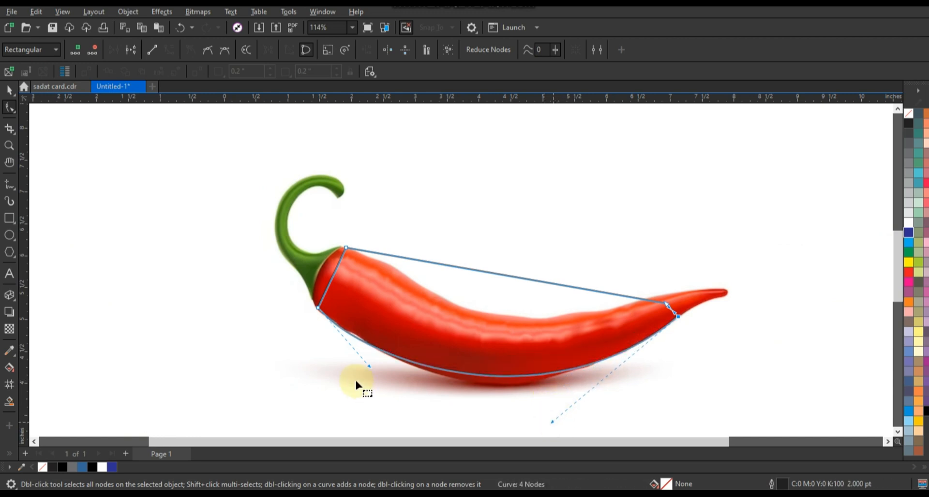
pyautogui.moveTo(370, 367); pyautogui.dragTo(375, 376)
pyautogui.click(897, 431)
pyautogui.click(896, 432)
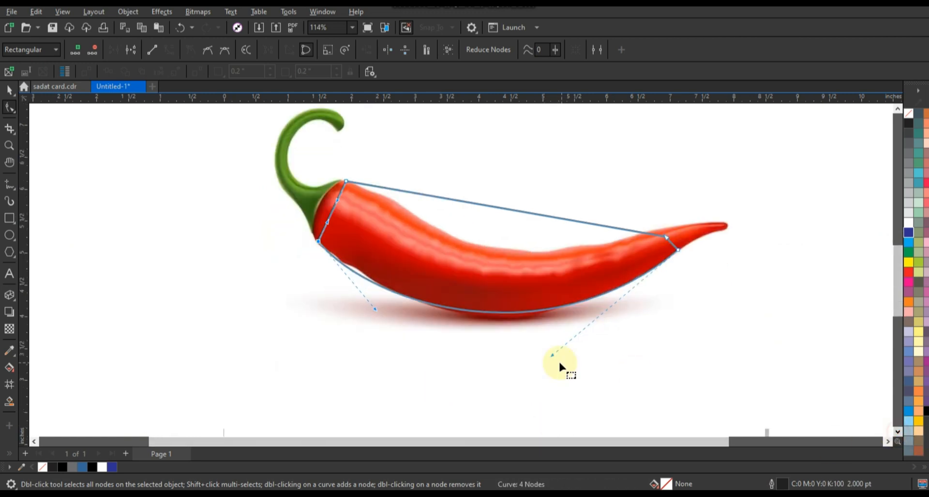
pyautogui.moveTo(552, 356); pyautogui.dragTo(548, 361)
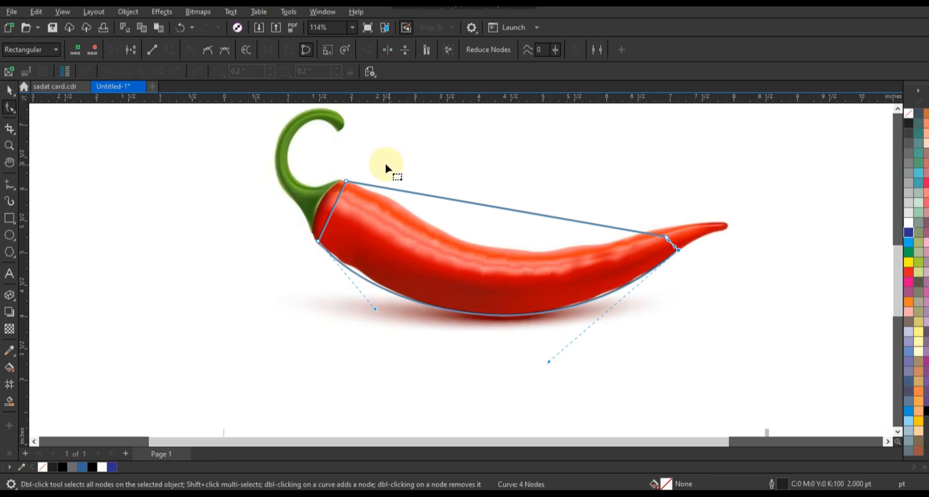
# Step: Bend the upper edge of the body outline along the pepper's top and round off its tip end
pyautogui.moveTo(452, 201); pyautogui.dragTo(529, 267)
pyautogui.moveTo(439, 234); pyautogui.dragTo(428, 254)
pyautogui.click(7, 145)
pyautogui.moveTo(587, 180); pyautogui.dragTo(753, 291)
pyautogui.moveTo(467, 292); pyautogui.dragTo(532, 289)
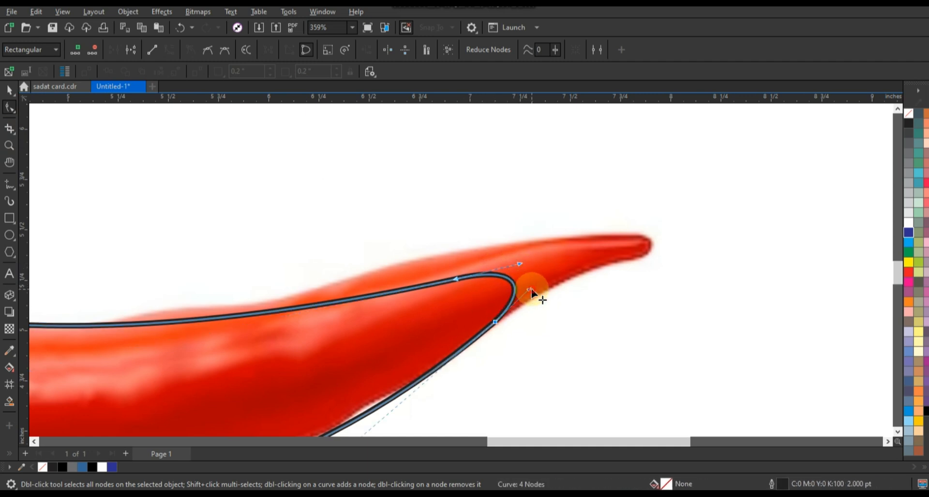
pyautogui.click(521, 266)
# Step: Shift the two stem-end nodes of the body outline slightly onto the pepper's edge
pyautogui.click(10, 144)
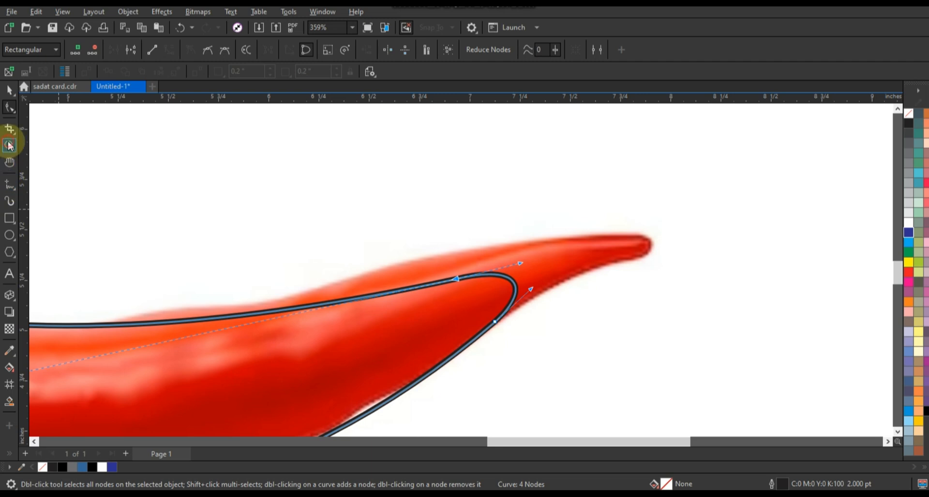
pyautogui.rightClick(524, 251)
pyautogui.moveTo(228, 144); pyautogui.dragTo(544, 294)
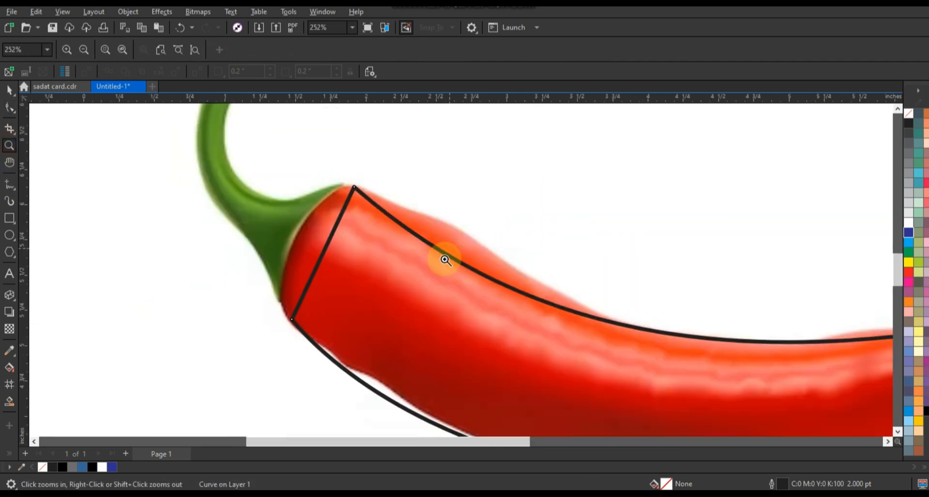
pyautogui.click(11, 112)
pyautogui.moveTo(354, 187); pyautogui.dragTo(364, 191)
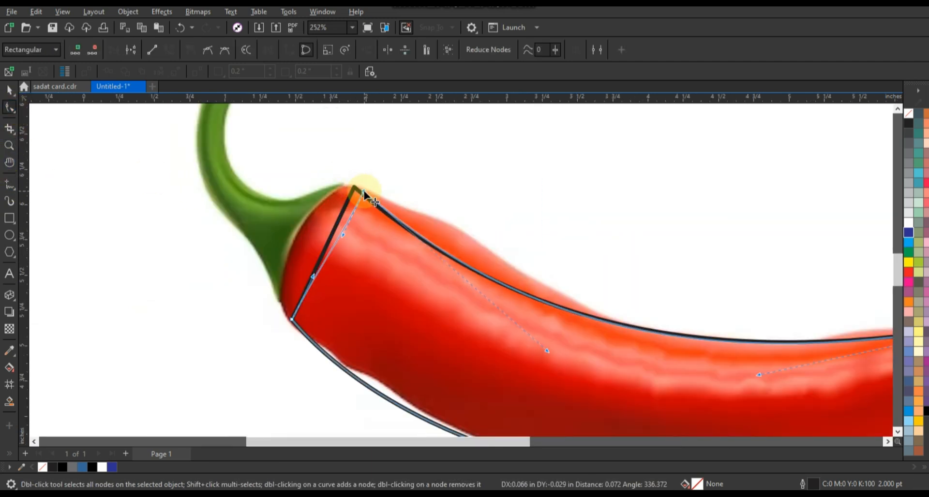
pyautogui.click(292, 319)
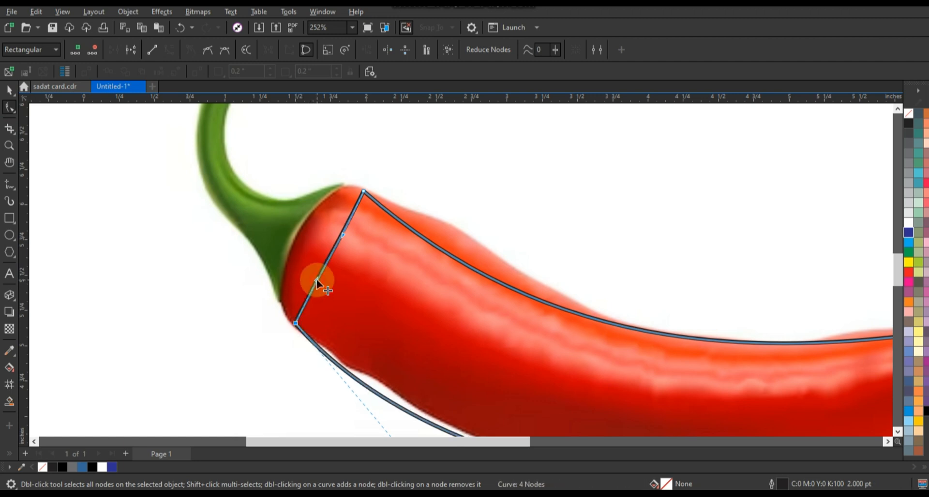
# Step: Curve the stem-end edge of the body outline to match the rounded boundary between pepper and stem
pyautogui.moveTo(316, 279); pyautogui.dragTo(278, 289)
pyautogui.moveTo(341, 240); pyautogui.dragTo(331, 176)
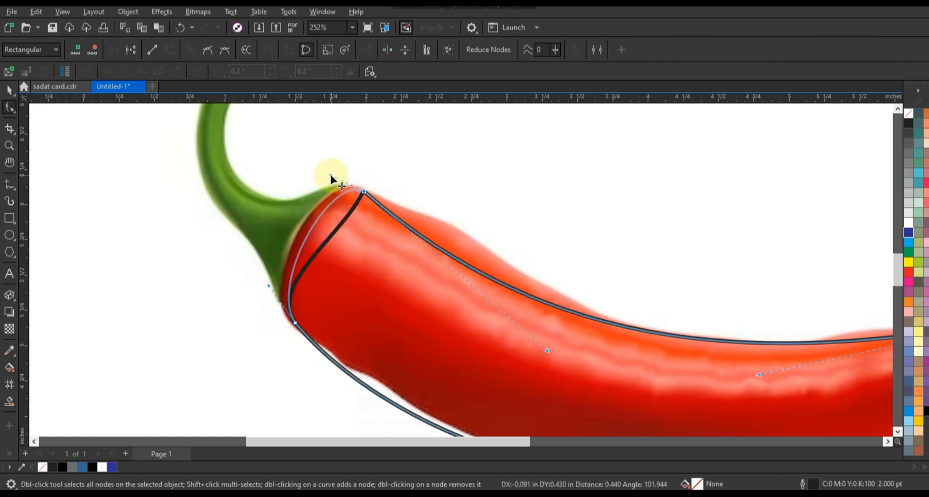
pyautogui.moveTo(286, 204); pyautogui.dragTo(284, 208)
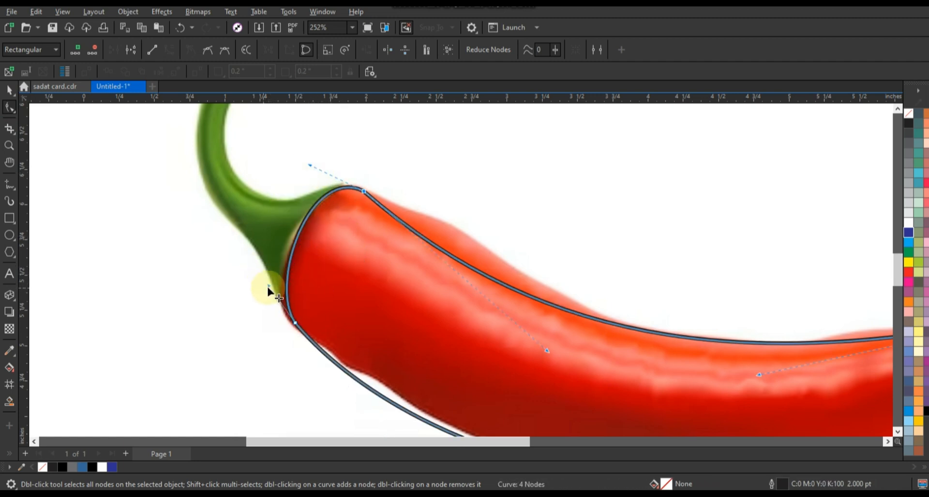
pyautogui.moveTo(267, 287); pyautogui.dragTo(250, 258)
pyautogui.moveTo(310, 165); pyautogui.dragTo(308, 167)
pyautogui.scroll(-2, 379, 208)
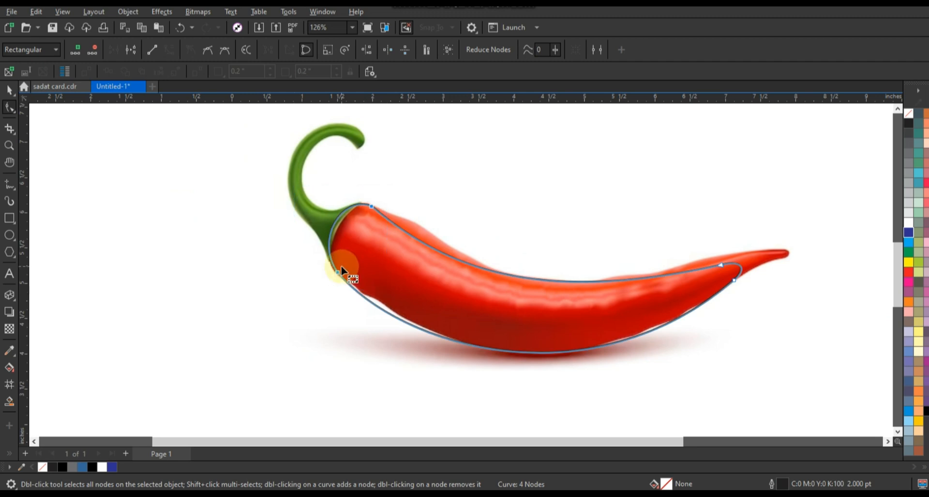
# Step: Trace the green stem with a closed six-node straight-line outline from its base to its curled tip
pyautogui.click(8, 146)
pyautogui.moveTo(248, 111); pyautogui.dragTo(549, 271)
pyautogui.click(9, 184)
pyautogui.click(365, 291)
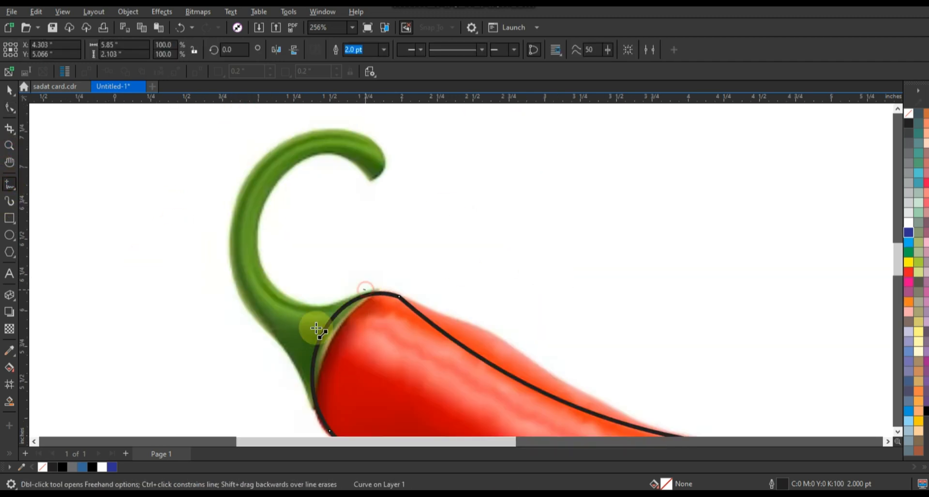
pyautogui.click(300, 396)
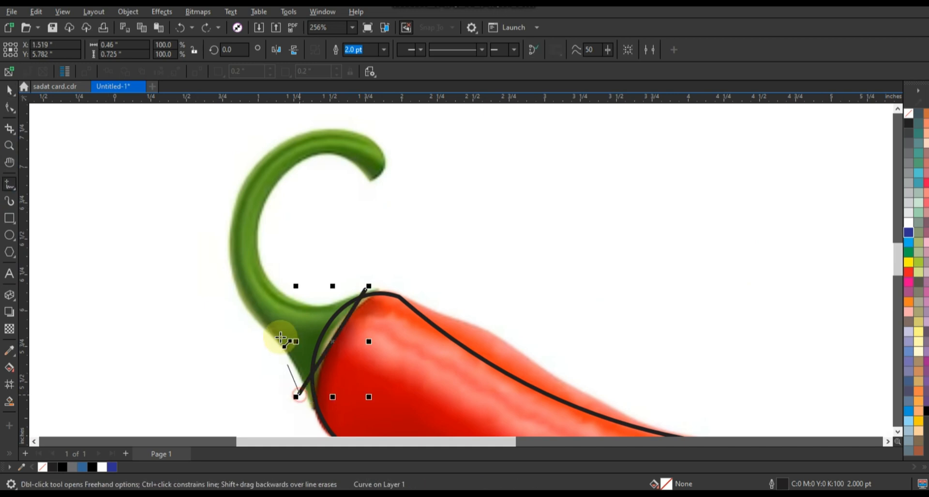
pyautogui.click(261, 325)
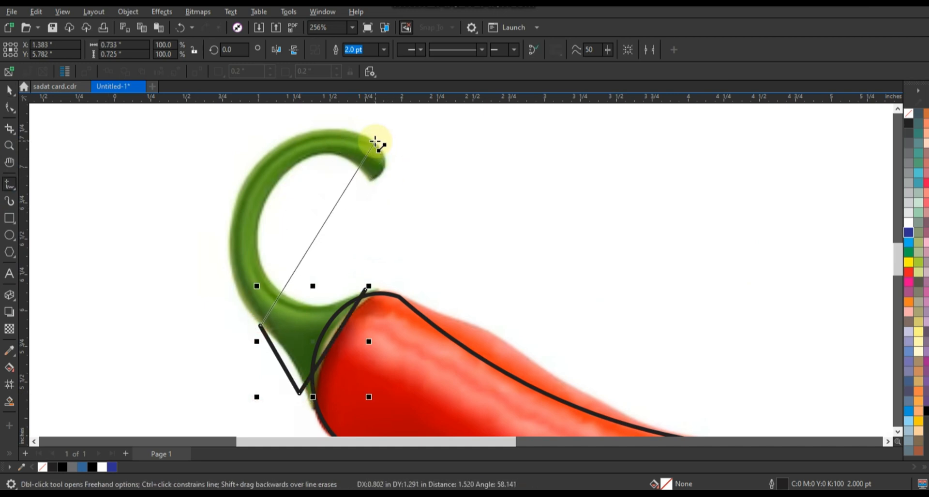
pyautogui.click(375, 140)
pyautogui.click(370, 179)
pyautogui.click(260, 256)
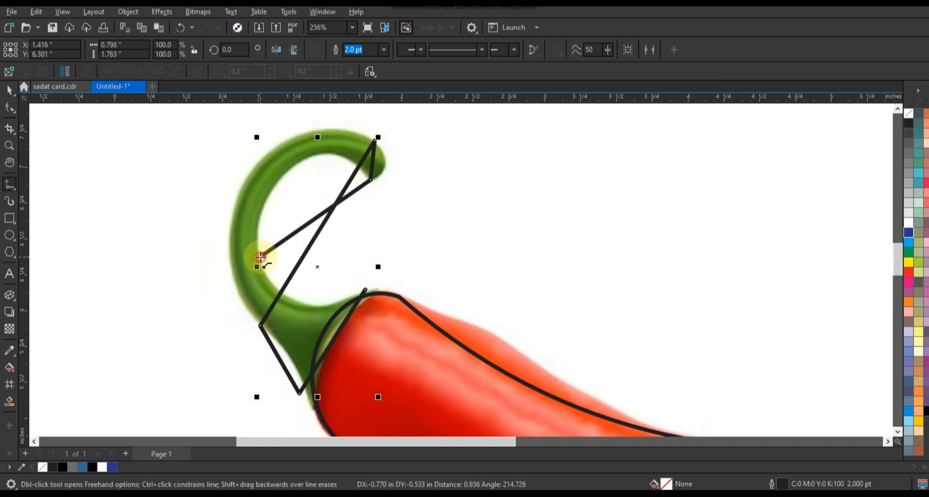
pyautogui.doubleClick(363, 290)
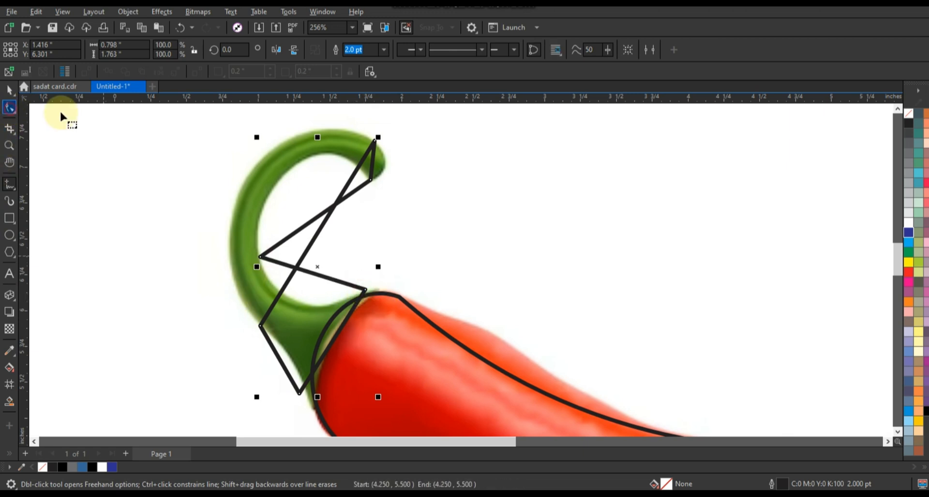
# Step: Convert all segments of the stem outline to curves and bend the long outer edge along the stem
pyautogui.moveTo(129, 115); pyautogui.dragTo(406, 398)
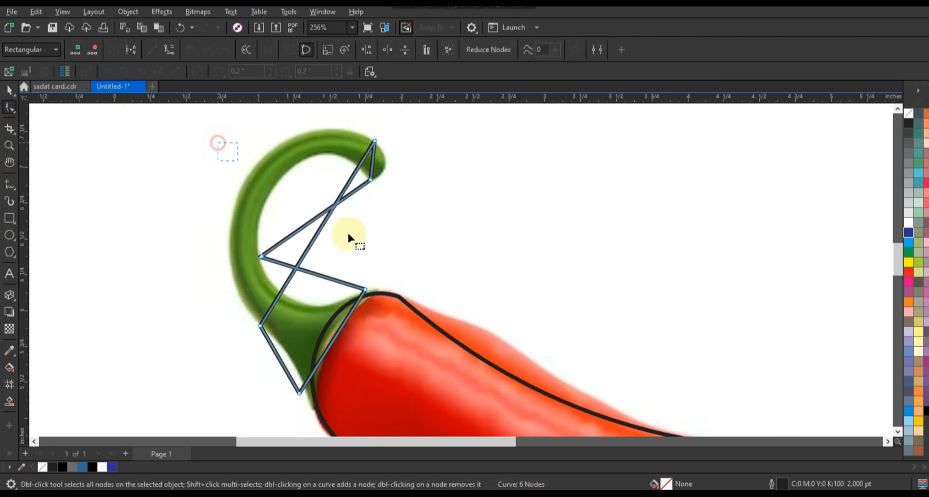
pyautogui.moveTo(190, 407); pyautogui.dragTo(191, 407)
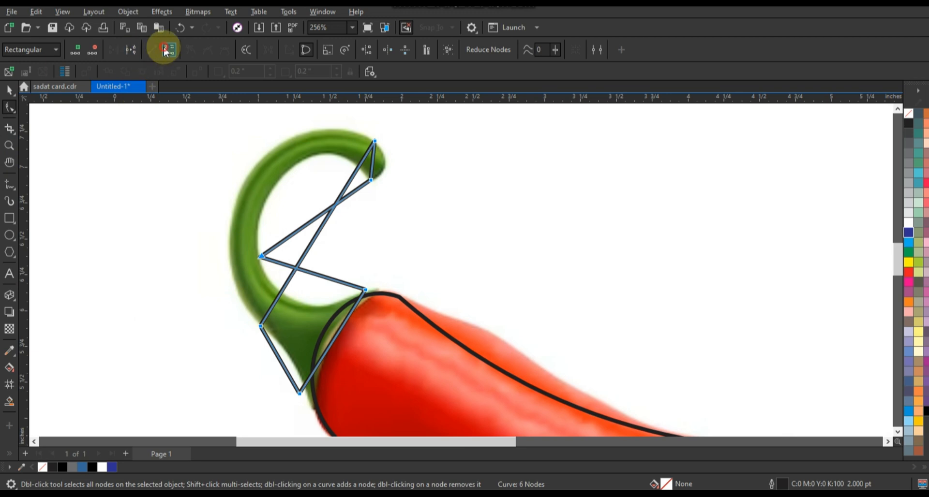
pyautogui.moveTo(339, 205); pyautogui.dragTo(301, 120)
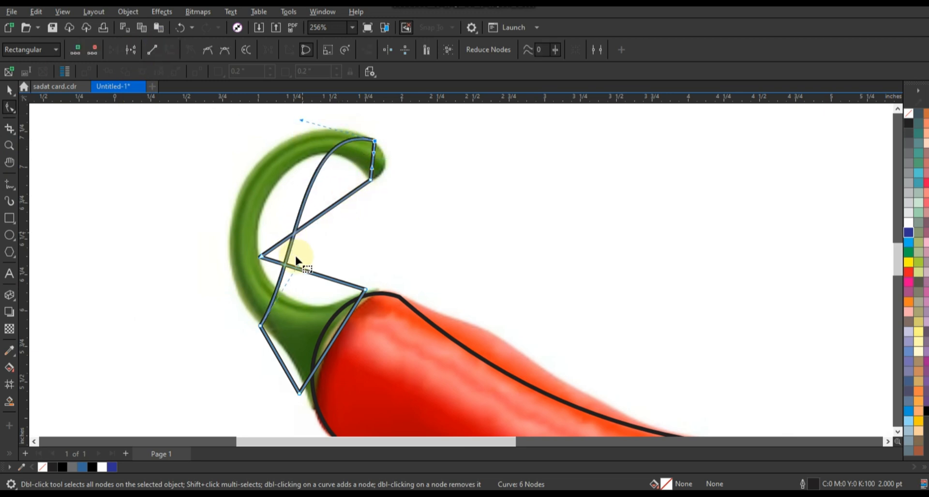
pyautogui.moveTo(297, 264); pyautogui.dragTo(170, 229)
pyautogui.scroll(3, 290, 203)
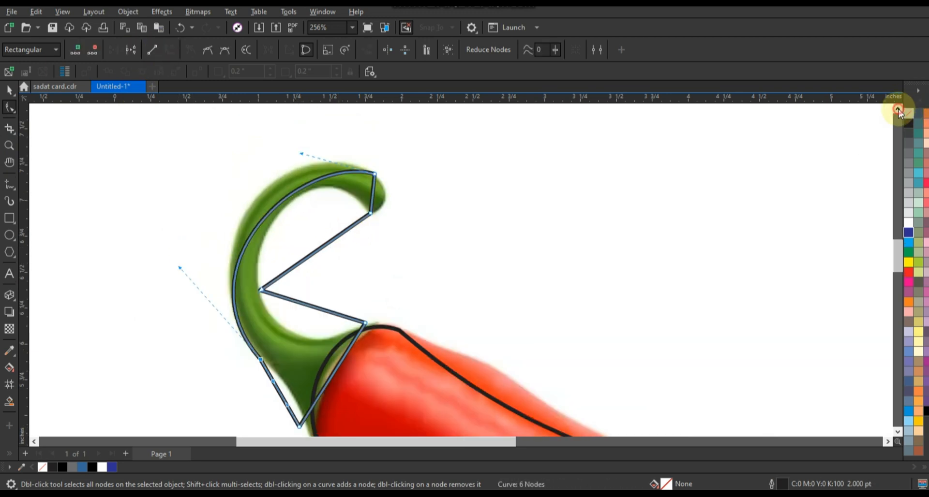
pyautogui.moveTo(301, 182); pyautogui.dragTo(268, 156)
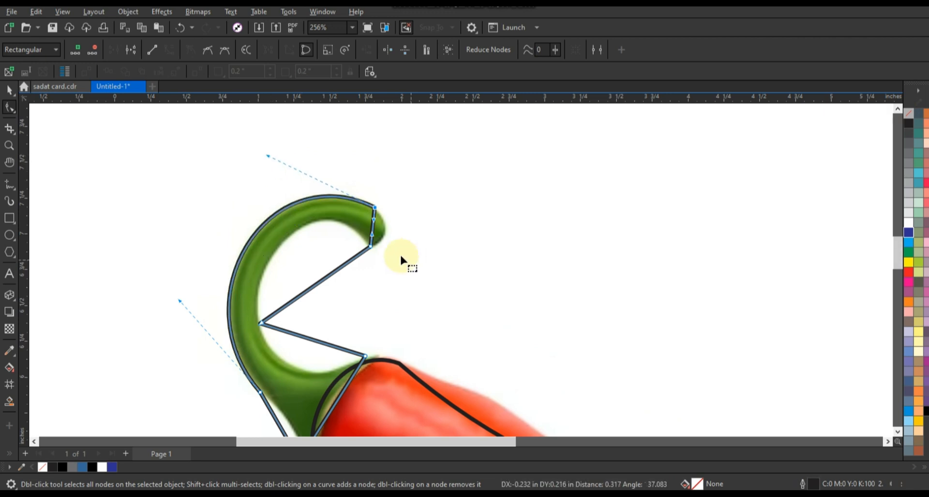
# Step: Round the stem outline's tip and bend its two inner edges to follow the stem's inside curve
pyautogui.moveTo(373, 220)
pyautogui.mouseDown()
pyautogui.moveTo(384, 238)
pyautogui.moveTo(389, 220)
pyautogui.mouseUp()
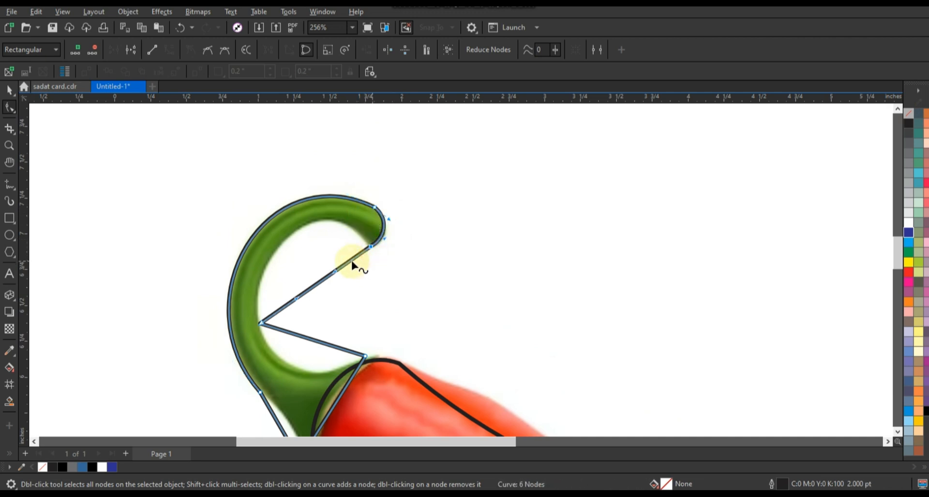
pyautogui.moveTo(335, 274); pyautogui.dragTo(245, 270)
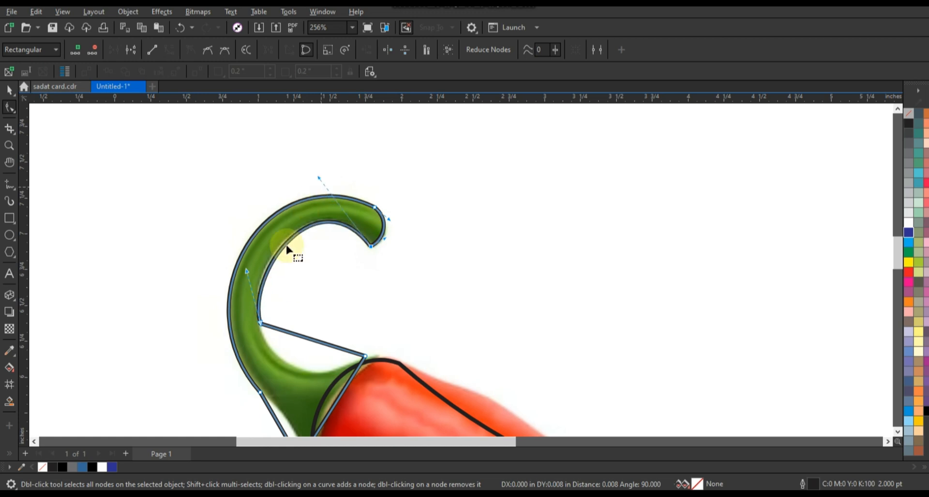
pyautogui.moveTo(301, 338); pyautogui.dragTo(329, 352)
pyautogui.moveTo(308, 379); pyautogui.dragTo(273, 365)
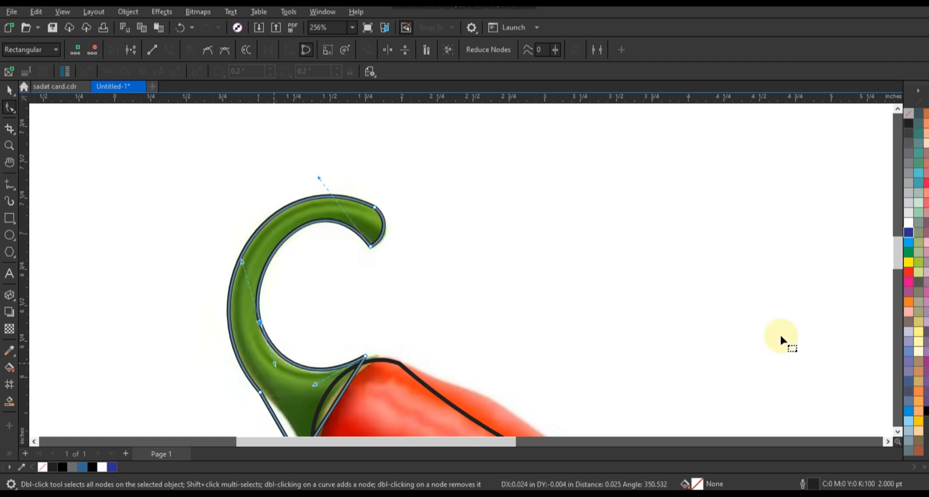
# Step: Curve the lower edges of the stem outline to fit the stem's base against the pepper body
pyautogui.click(897, 431)
pyautogui.moveTo(280, 292)
pyautogui.mouseDown()
pyautogui.moveTo(324, 279)
pyautogui.moveTo(317, 257)
pyautogui.moveTo(276, 279)
pyautogui.mouseUp()
pyautogui.click(9, 89)
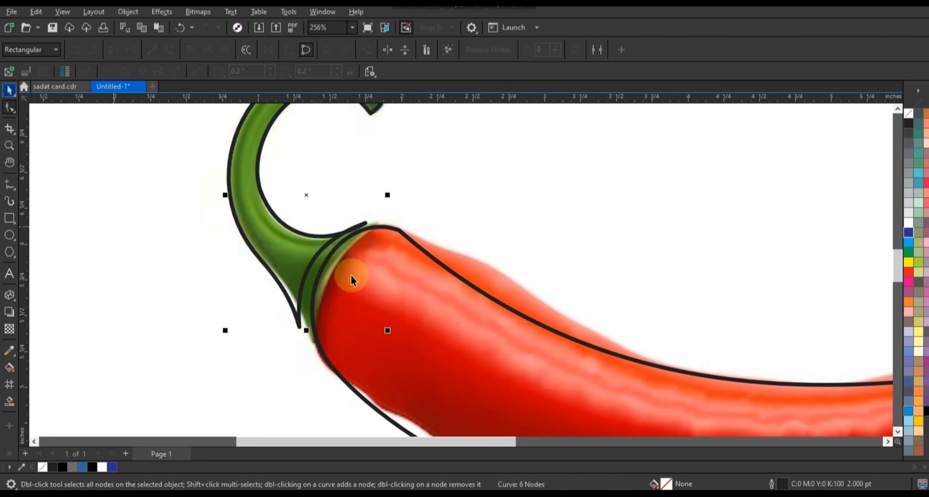
# Step: Select both the stem and body outlines and move them about 2.9 in straight up, above the pepper photo
pyautogui.scroll(-2, 350, 275)
pyautogui.scroll(-1, 390, 294)
pyautogui.keyDown('shift'); pyautogui.click(457, 327); pyautogui.keyUp('shift')
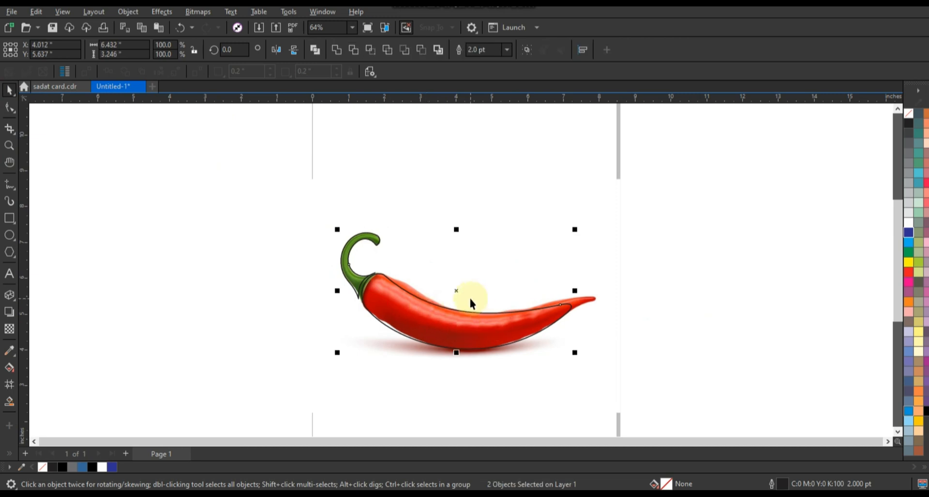
pyautogui.moveTo(456, 291); pyautogui.dragTo(459, 186)
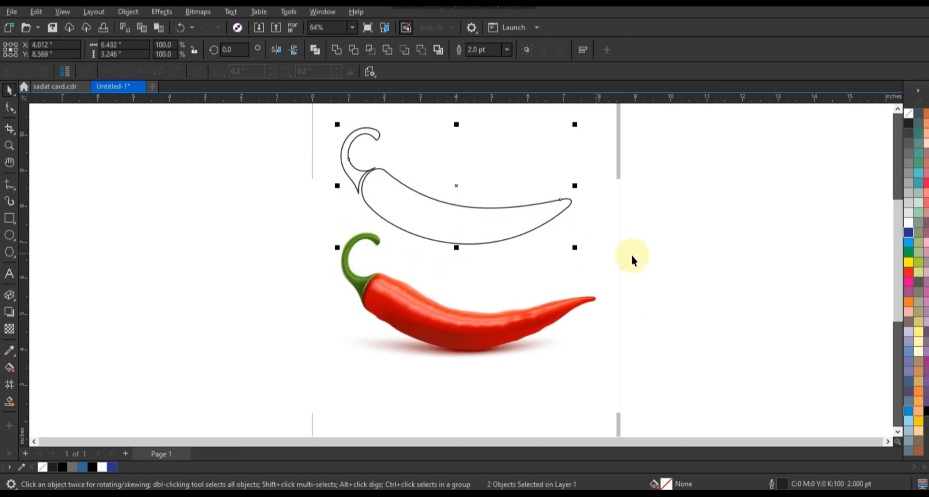
pyautogui.click(673, 267)
pyautogui.click(478, 229)
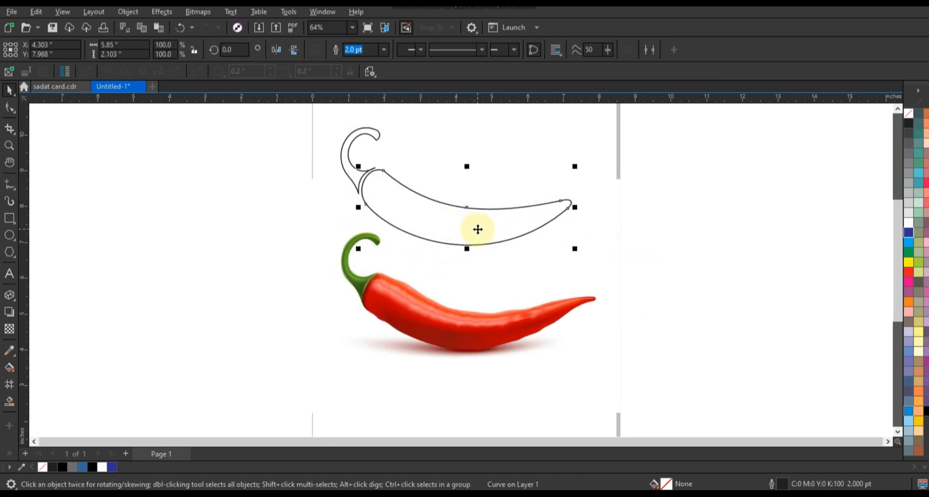
pyautogui.click(677, 280)
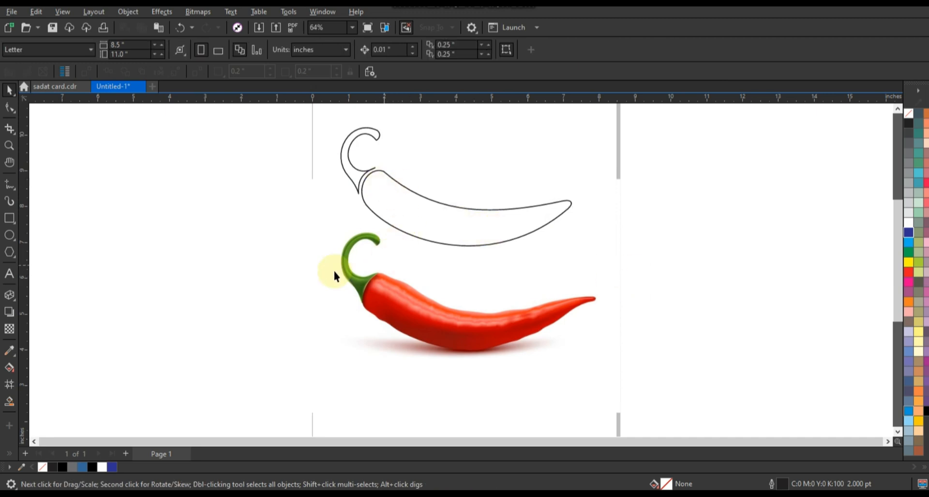
# Step: Draw a small rectangle in the empty area beside the pepper as a colour swatch
pyautogui.click(4, 149)
pyautogui.moveTo(162, 131)
pyautogui.mouseDown()
pyautogui.moveTo(278, 212)
pyautogui.moveTo(615, 362)
pyautogui.mouseUp()
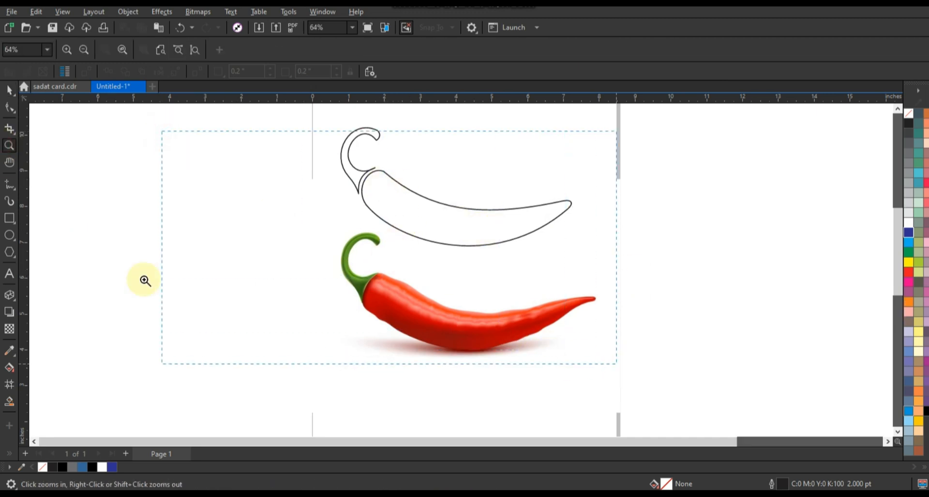
pyautogui.click(9, 220)
pyautogui.moveTo(129, 208); pyautogui.dragTo(218, 290)
# Step: Sample the light green (#548A28) and dark green (#305D12) of the photo's stem, applying each to the swatch rectangle
pyautogui.click(9, 351)
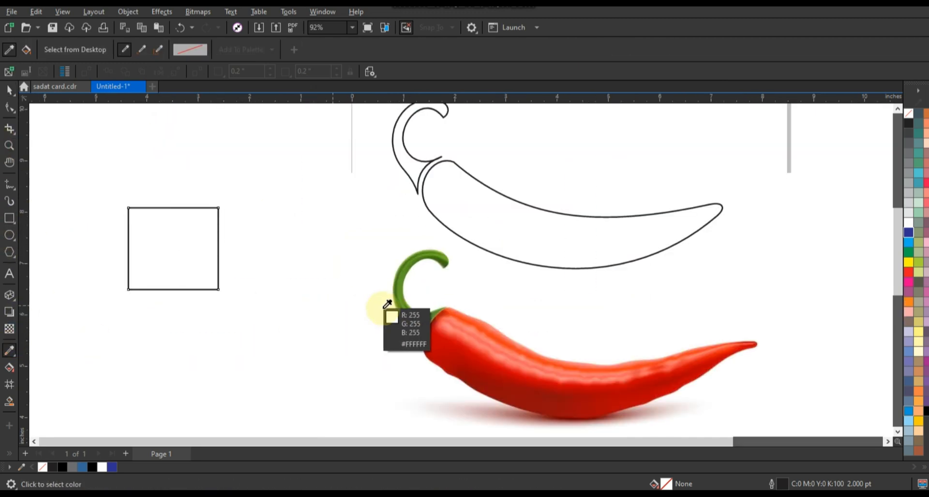
pyautogui.click(436, 309)
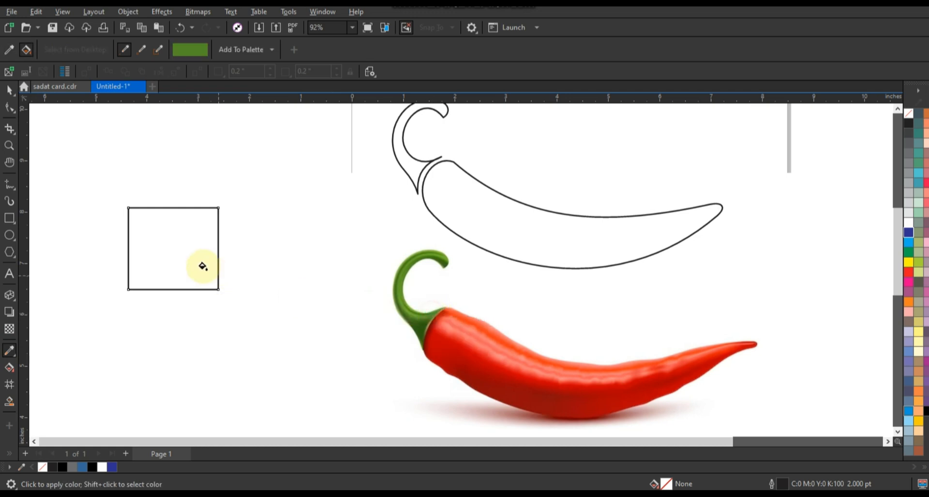
pyautogui.click(202, 266)
pyautogui.click(427, 320)
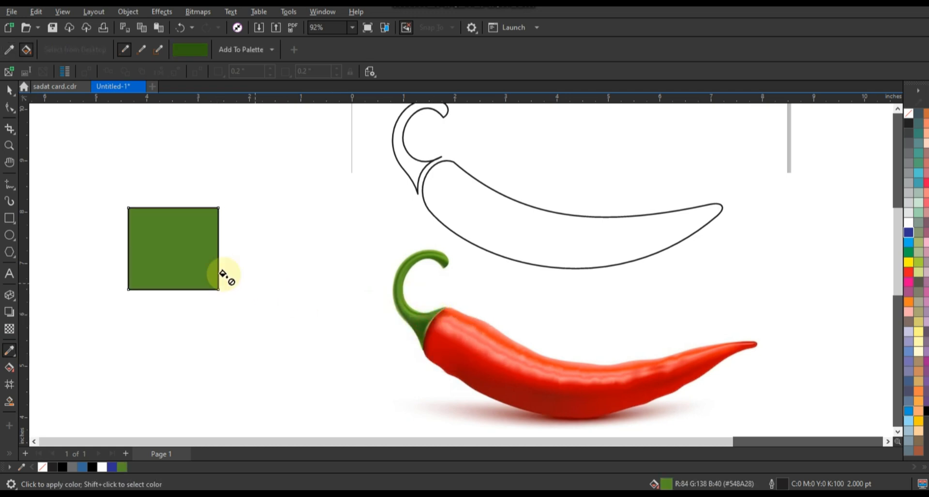
pyautogui.click(193, 264)
pyautogui.click(9, 90)
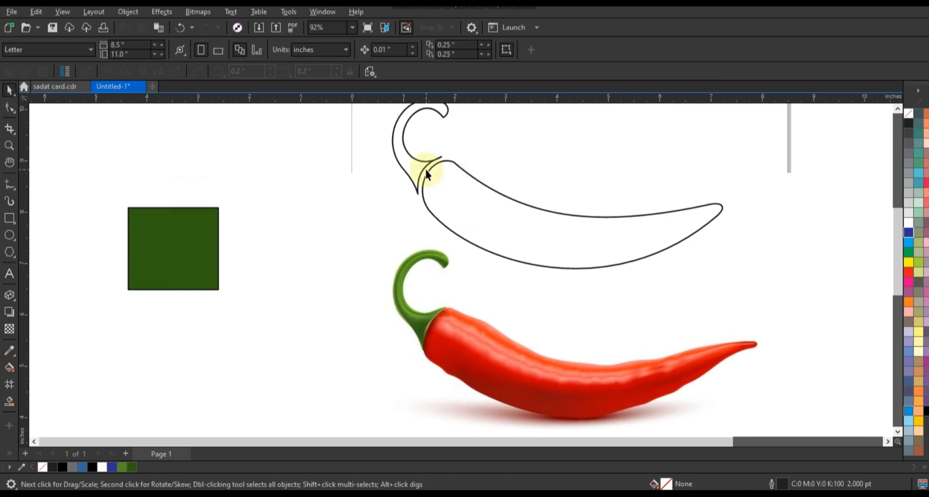
# Step: Fill the stem outline dark green (#305D12) and place a light green (#548A28) copy about 0.09 in to its right
pyautogui.click(423, 170)
pyautogui.click(130, 468)
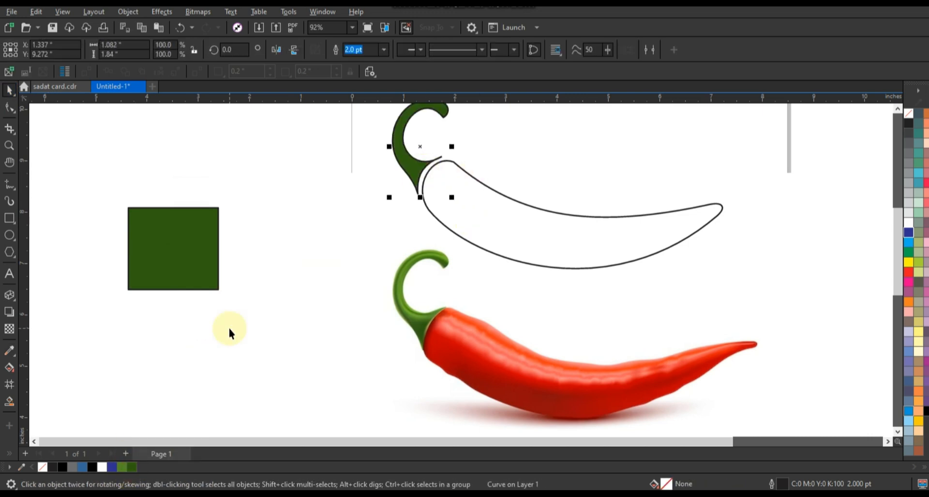
pyautogui.click(234, 328)
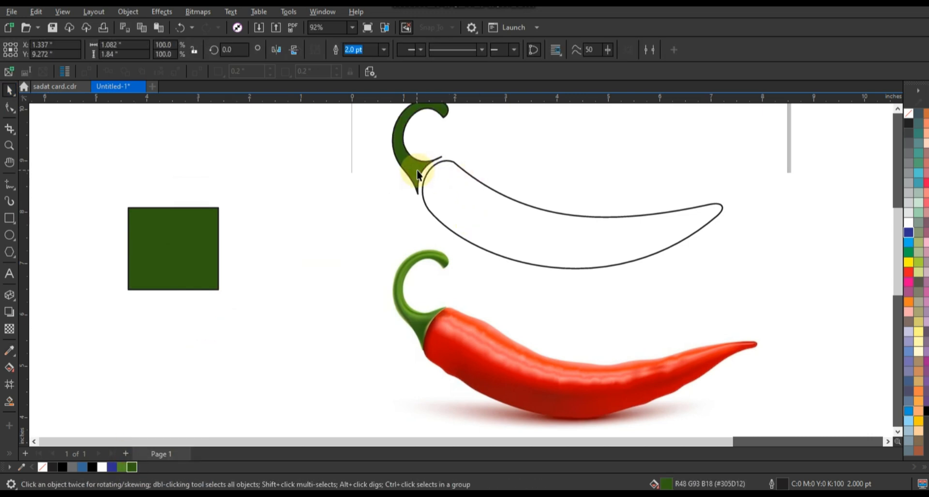
pyautogui.click(423, 173)
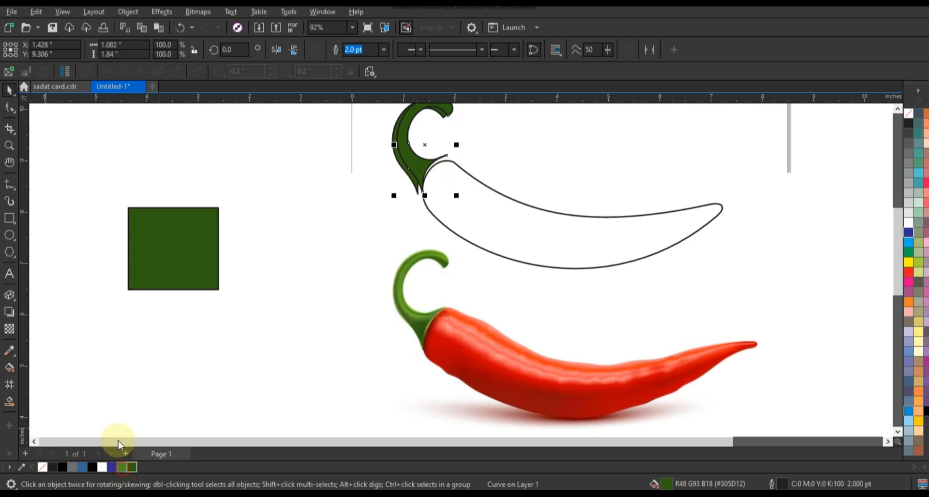
pyautogui.click(121, 467)
# Step: Apply a fading transparency across the light green stem copy and remove its outline
pyautogui.click(10, 329)
pyautogui.moveTo(417, 137); pyautogui.dragTo(387, 156)
pyautogui.click(9, 90)
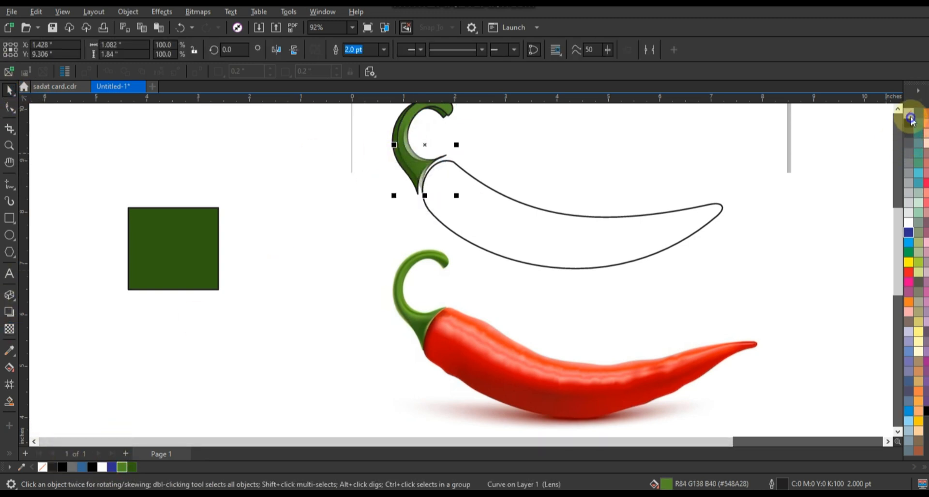
pyautogui.rightClick(909, 116)
# Step: PowerClip the light green copy inside the dark green stem and remove the stem's outline
pyautogui.click(898, 127)
pyautogui.click(388, 151)
pyautogui.click(393, 154)
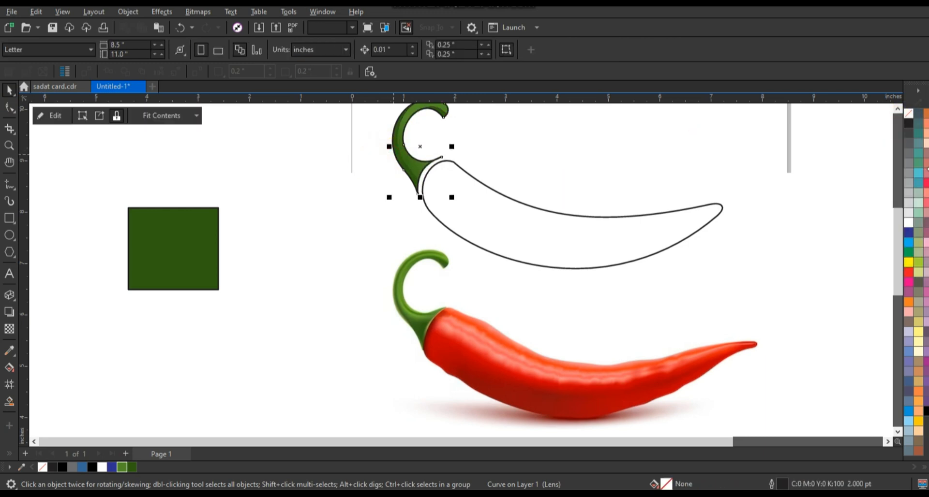
pyautogui.rightClick(907, 115)
pyautogui.hotkey('shift', 'F2')
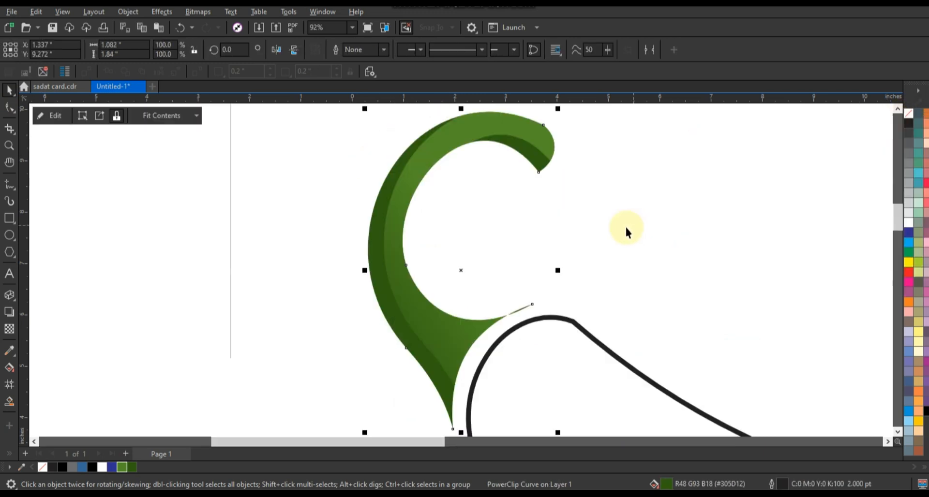
# Step: Move the pepper photo about 8 in to the right, clear of the traced stem and body
pyautogui.press('F3')
pyautogui.click(242, 173)
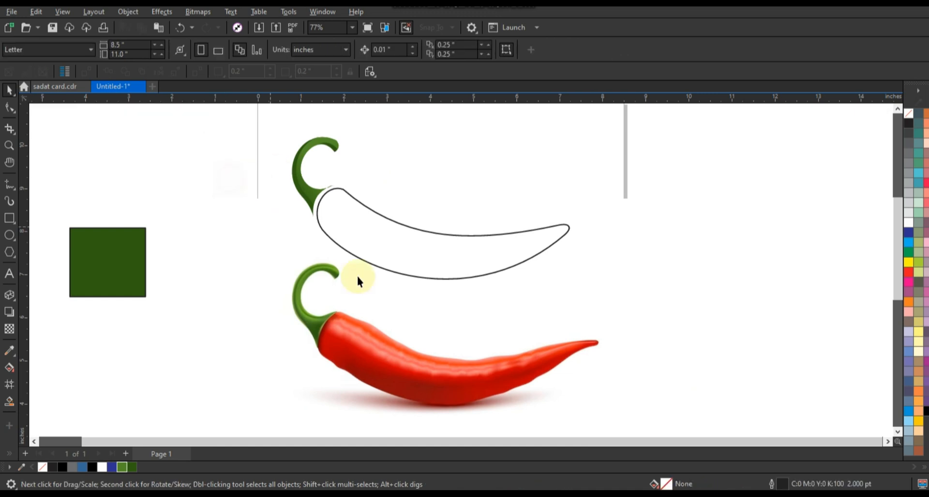
pyautogui.moveTo(329, 319); pyautogui.dragTo(677, 320)
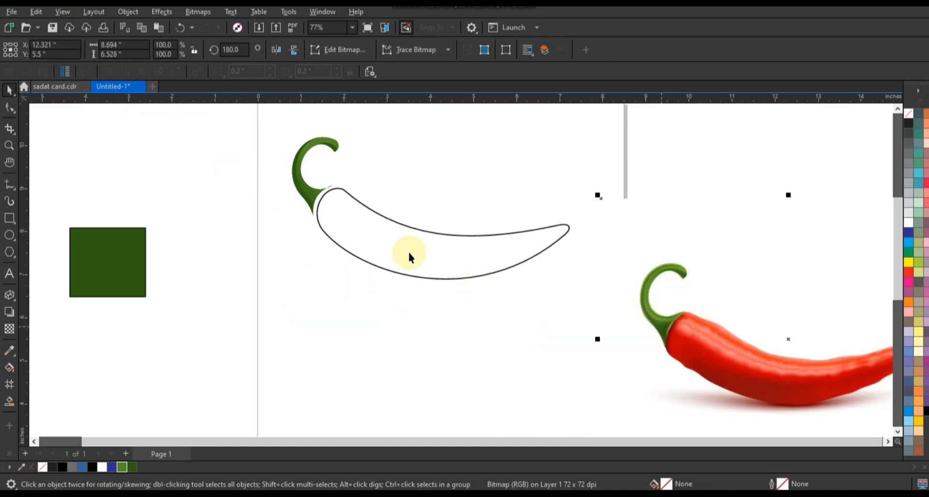
pyautogui.click(9, 145)
pyautogui.moveTo(268, 134); pyautogui.dragTo(653, 315)
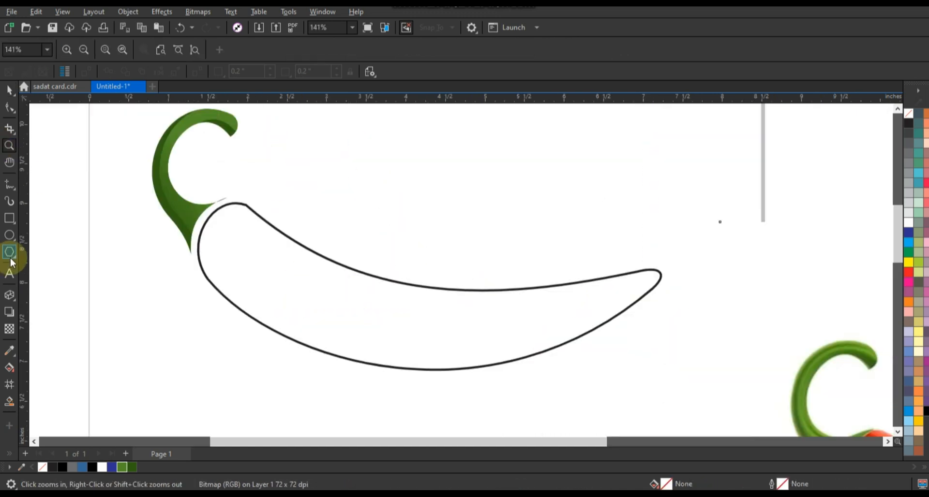
# Step: Add the text RED in Tw Cen MT Condensed Extra Bold, enlarged to about 103 pt, over the stem end of the pepper body
pyautogui.click(9, 274)
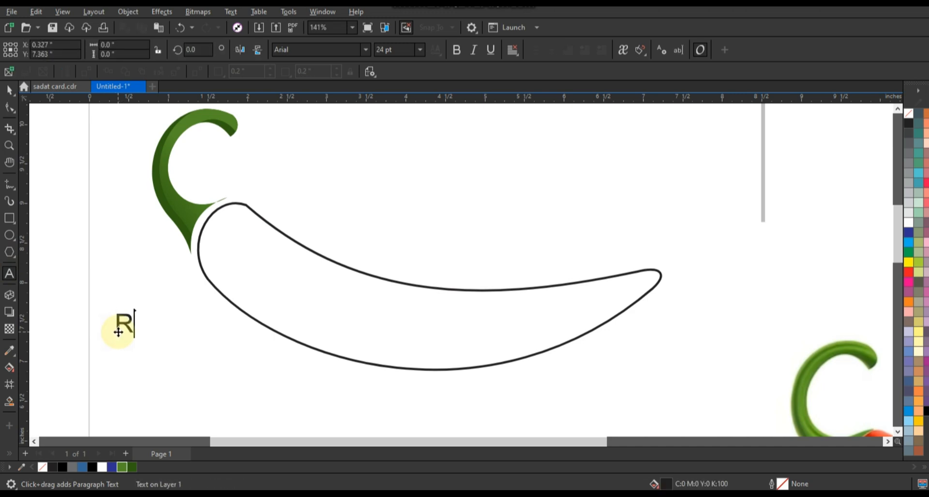
pyautogui.click(10, 91)
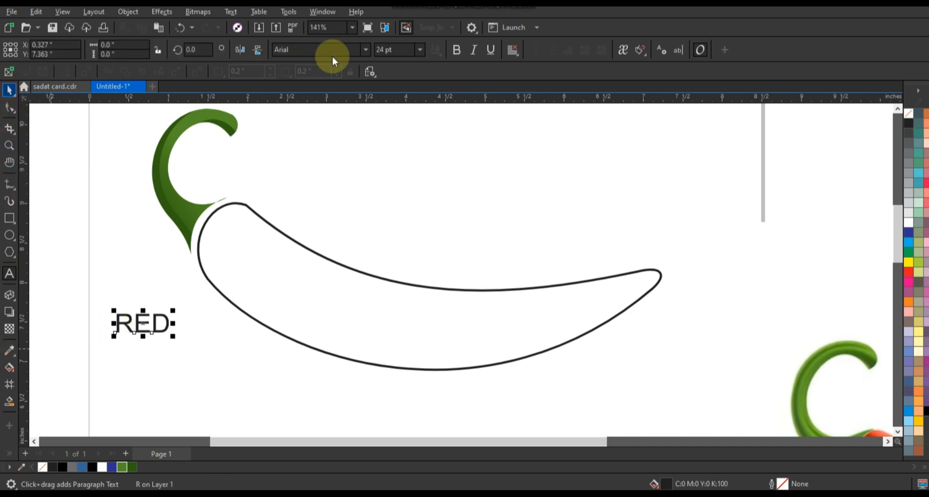
pyautogui.click(366, 49)
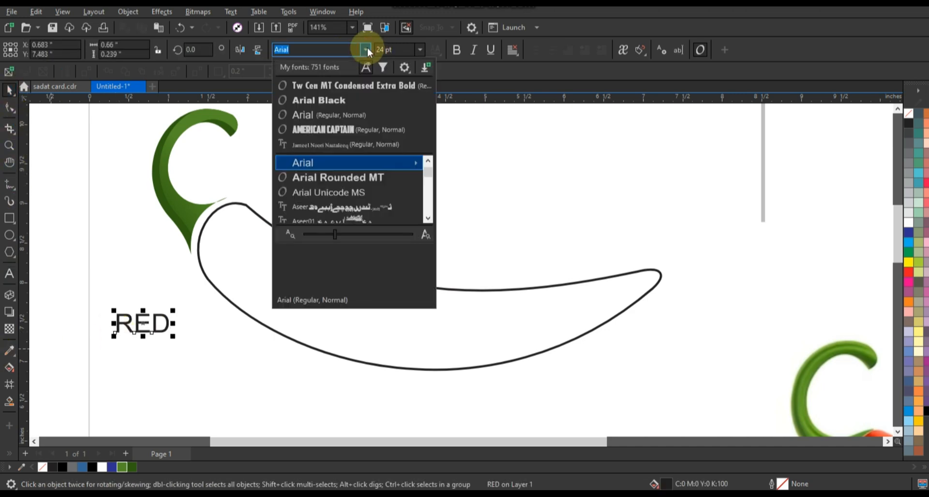
pyautogui.click(355, 86)
pyautogui.moveTo(161, 336); pyautogui.dragTo(346, 250)
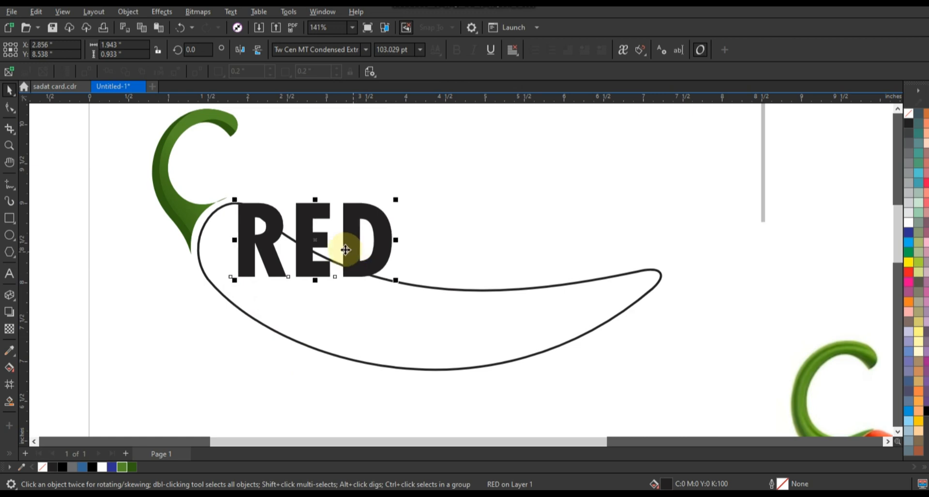
# Step: Convert the RED text to curves and apply an envelope that keeps only its four corner nodes
pyautogui.hotkey('ctrl', 'q')
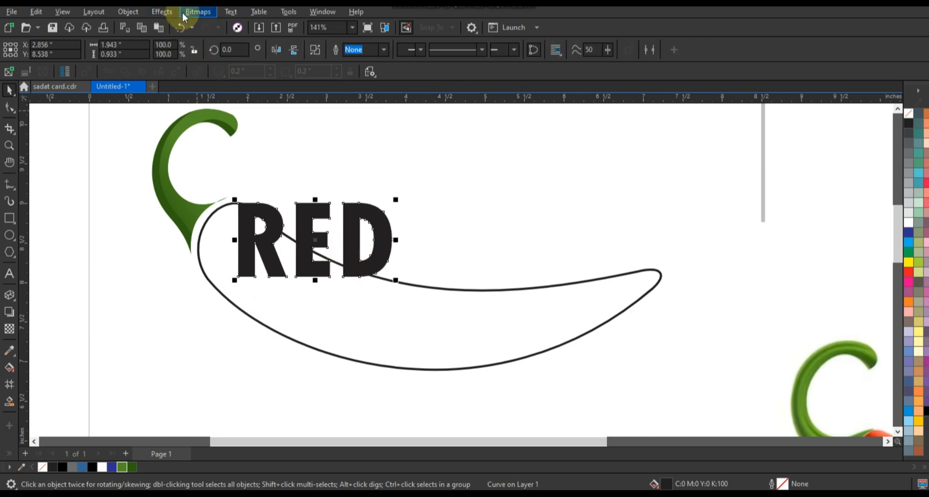
pyautogui.click(15, 304)
pyautogui.click(51, 333)
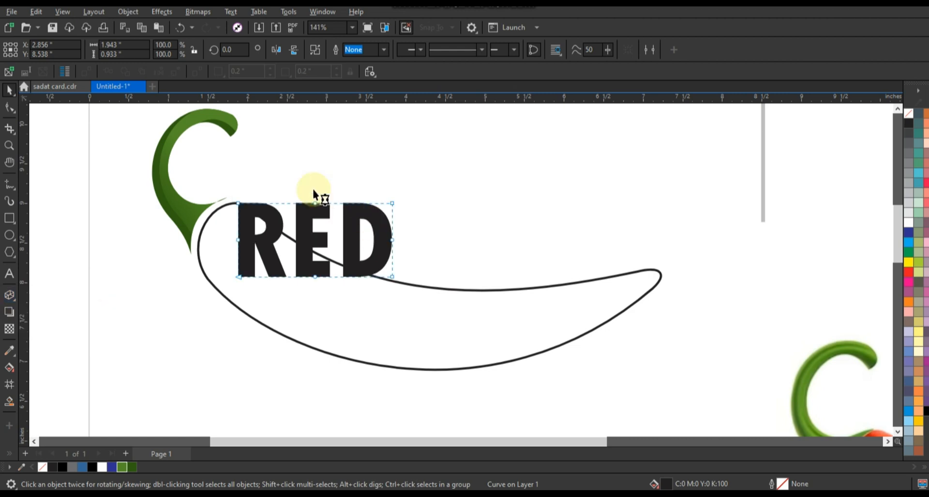
pyautogui.click(308, 195)
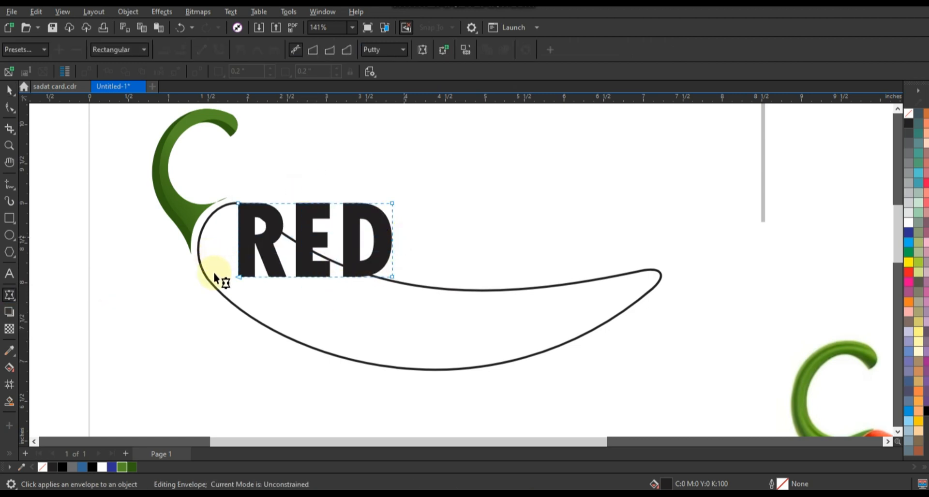
# Step: Convert all edges of the RED envelope to straight lines
pyautogui.moveTo(237, 277); pyautogui.dragTo(203, 272)
pyautogui.hotkey('ctrl', 'z')
pyautogui.moveTo(184, 186); pyautogui.dragTo(467, 316)
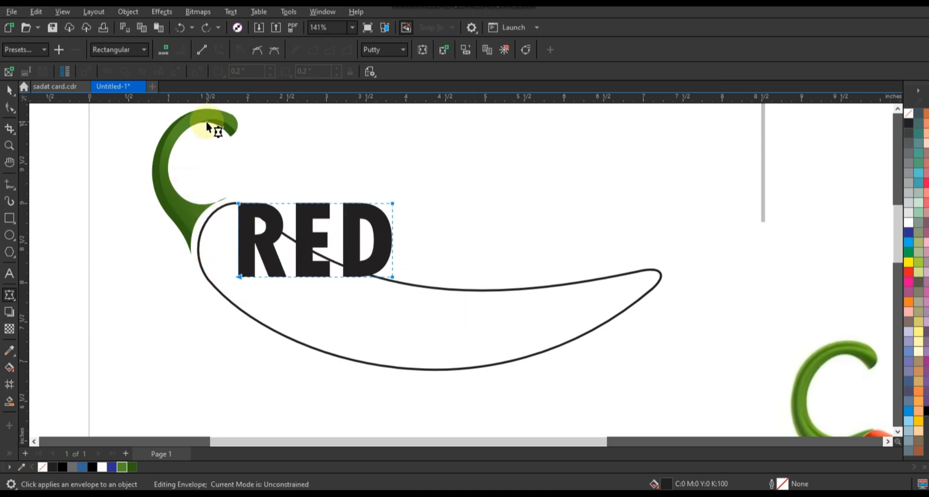
pyautogui.click(206, 51)
pyautogui.click(140, 248)
pyautogui.click(258, 272)
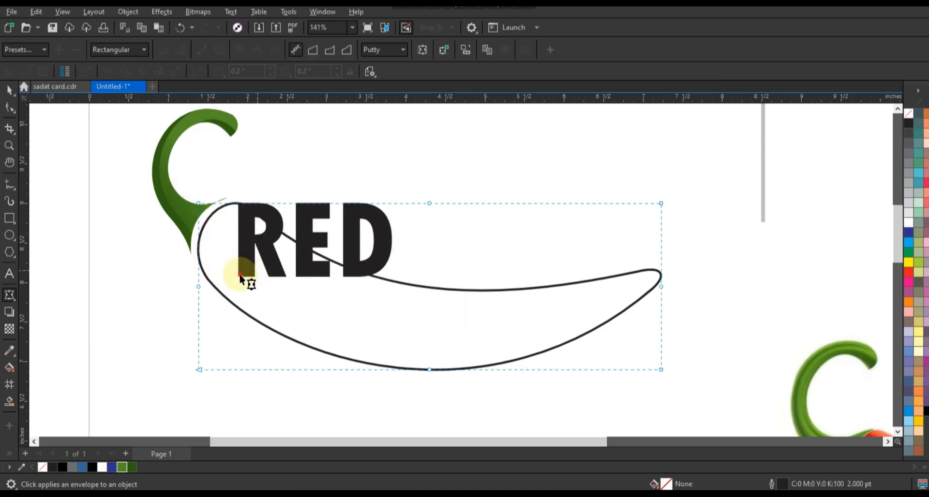
pyautogui.click(240, 275)
# Step: Move the RED envelope's two lower corners and the upper corner beside the D onto the pepper body outline
pyautogui.moveTo(205, 276); pyautogui.dragTo(203, 272)
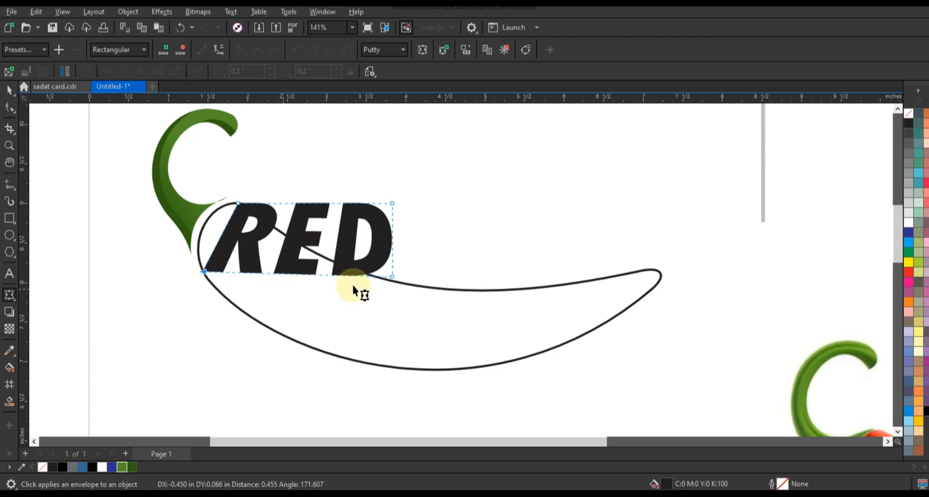
pyautogui.moveTo(365, 349); pyautogui.dragTo(367, 363)
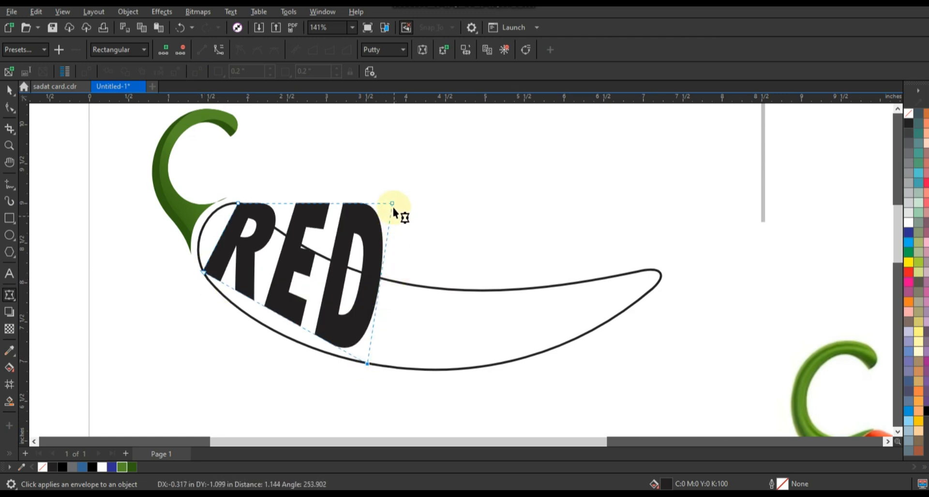
pyautogui.moveTo(392, 206); pyautogui.dragTo(397, 285)
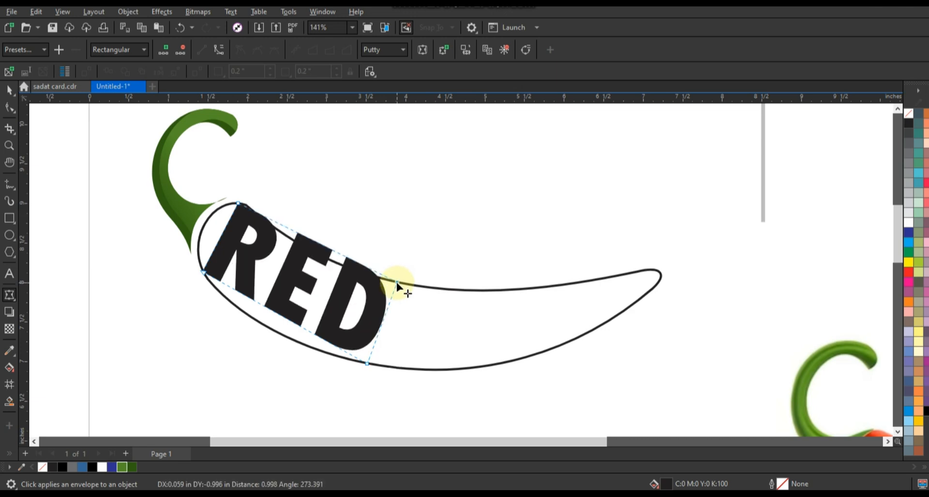
# Step: Pull the envelope's lower corner beneath the D down past the pepper body's lower outline
pyautogui.click(8, 148)
pyautogui.moveTo(176, 170); pyautogui.dragTo(468, 388)
pyautogui.click(11, 110)
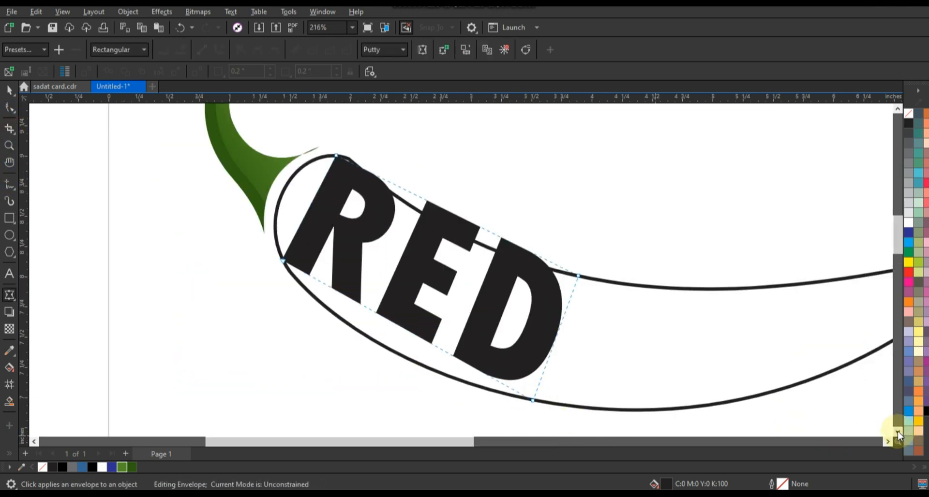
pyautogui.doubleClick(897, 431)
pyautogui.moveTo(534, 341); pyautogui.dragTo(541, 354)
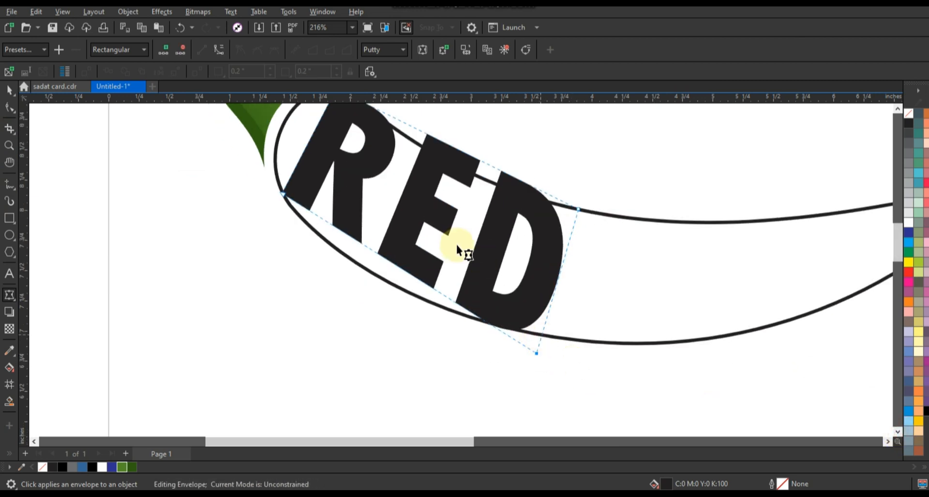
# Step: Convert the envelope's edges to curves and bend its lower edge along the pepper's underside, with the D's lower corner on the outline
pyautogui.scroll(-1, 333, 346)
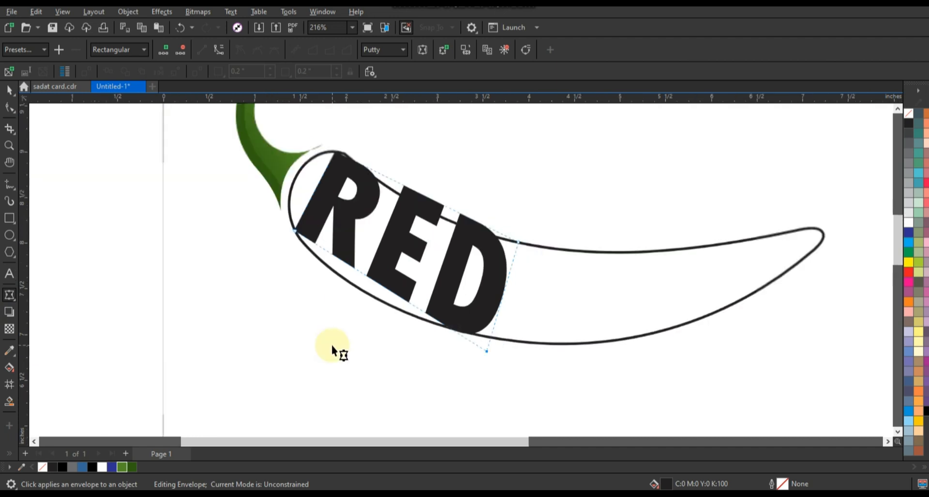
pyautogui.moveTo(272, 128); pyautogui.dragTo(547, 360)
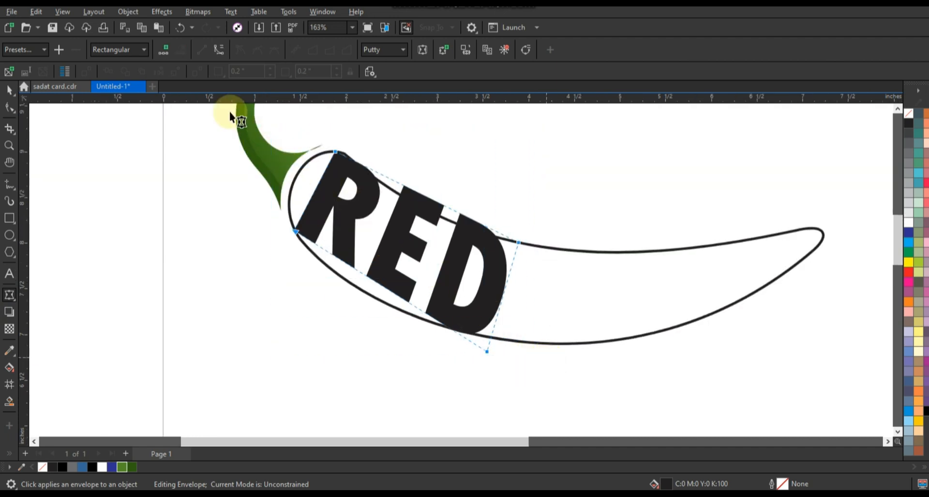
pyautogui.click(218, 51)
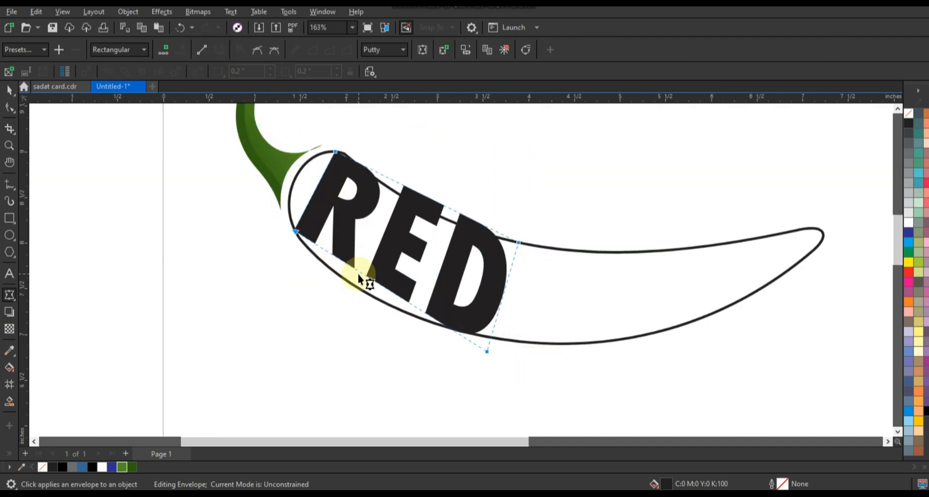
pyautogui.moveTo(358, 273); pyautogui.dragTo(355, 288)
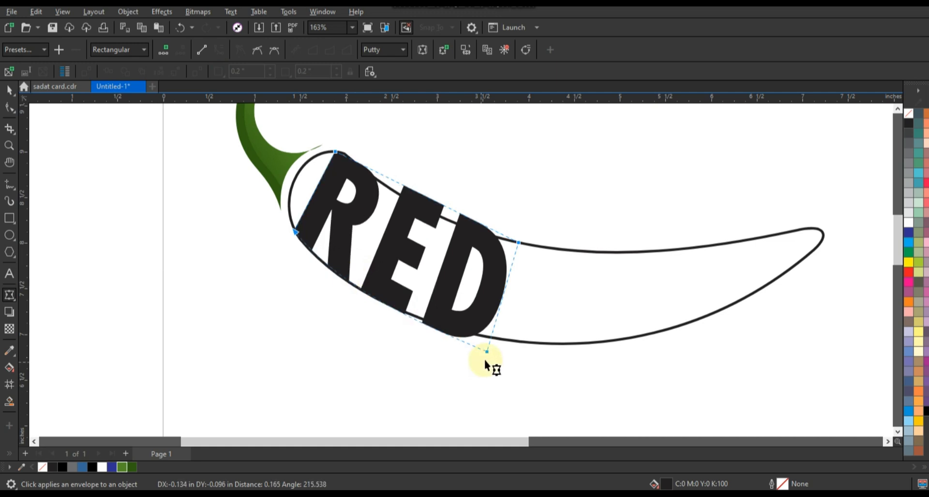
pyautogui.moveTo(492, 346); pyautogui.dragTo(490, 338)
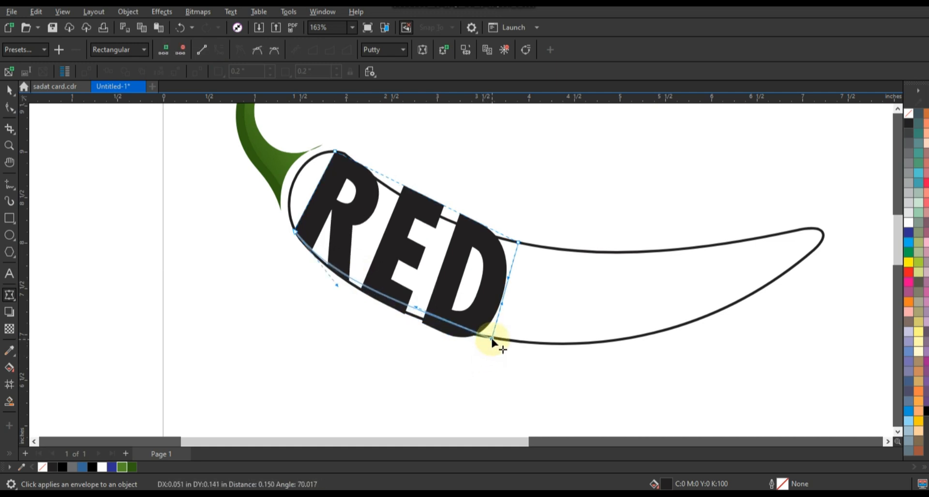
pyautogui.moveTo(413, 307); pyautogui.dragTo(410, 319)
pyautogui.moveTo(336, 286); pyautogui.dragTo(334, 285)
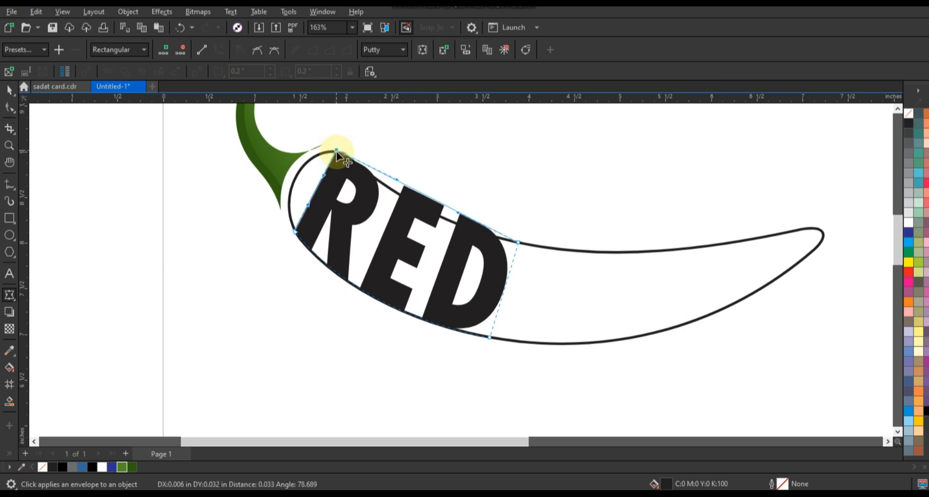
# Step: Fit the envelope's upper edge to the pepper's upper outline by adjusting the corner above the R and bending the edge
pyautogui.moveTo(336, 151); pyautogui.dragTo(341, 152)
pyautogui.moveTo(400, 182); pyautogui.dragTo(388, 191)
pyautogui.moveTo(457, 212); pyautogui.dragTo(454, 226)
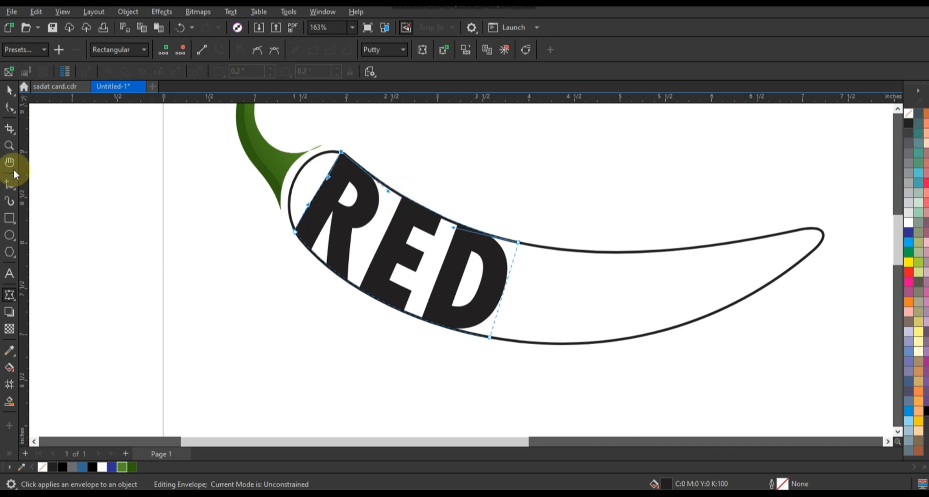
# Step: Bend the RED envelope's edge beside the R outward toward the pepper body's rounded stem end
pyautogui.click(9, 145)
pyautogui.rightClick(330, 238)
pyautogui.moveTo(474, 268); pyautogui.dragTo(507, 283)
pyautogui.click(10, 110)
pyautogui.moveTo(368, 192); pyautogui.dragTo(339, 193)
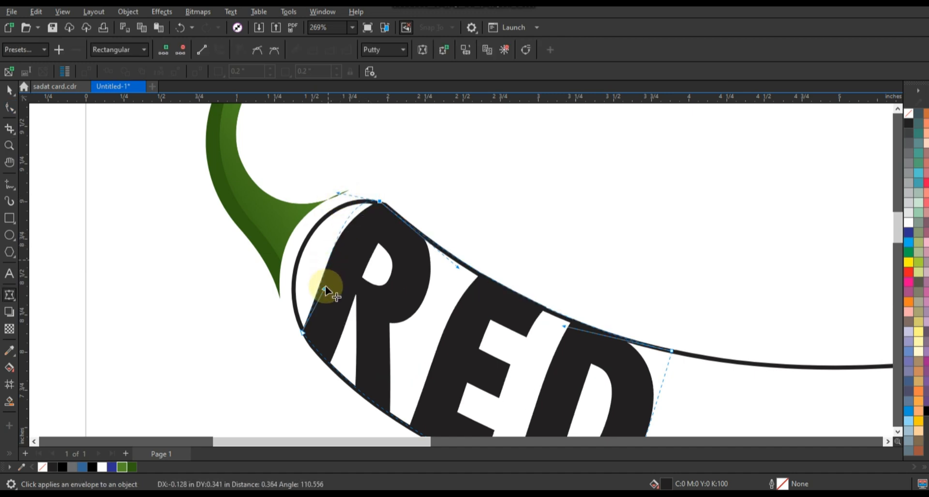
pyautogui.moveTo(324, 287); pyautogui.dragTo(278, 268)
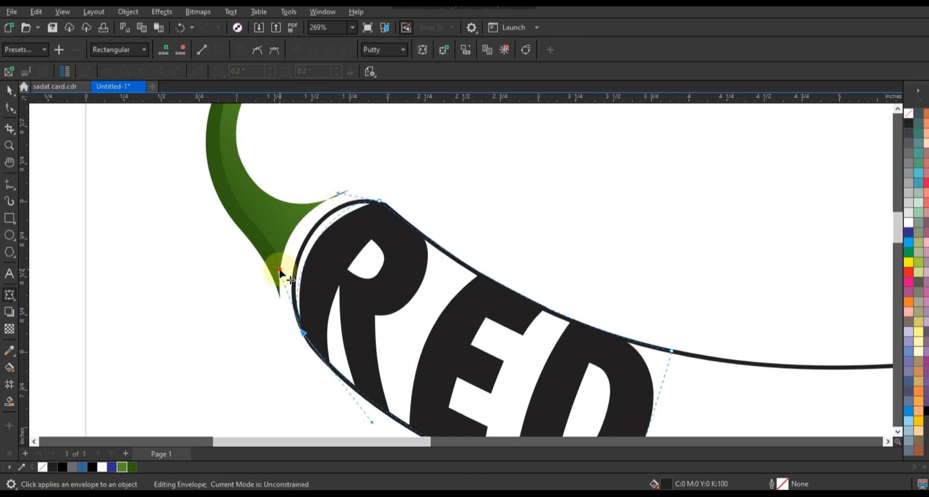
# Step: Refine the curve handles beside the R until the letter fills the pepper's rounded stem end
pyautogui.moveTo(329, 188); pyautogui.dragTo(321, 196)
pyautogui.click(377, 213)
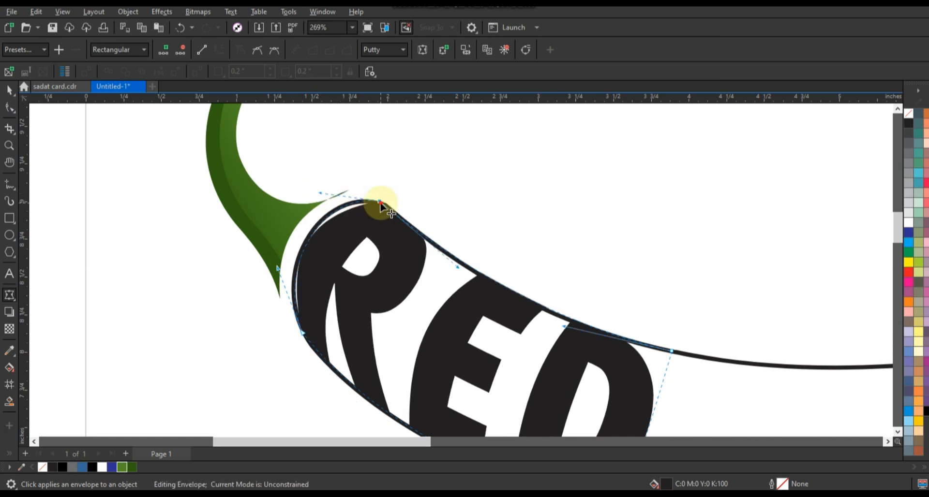
pyautogui.moveTo(381, 203); pyautogui.dragTo(381, 202)
pyautogui.moveTo(325, 192); pyautogui.dragTo(322, 175)
pyautogui.click(279, 292)
pyautogui.moveTo(278, 291); pyautogui.dragTo(273, 280)
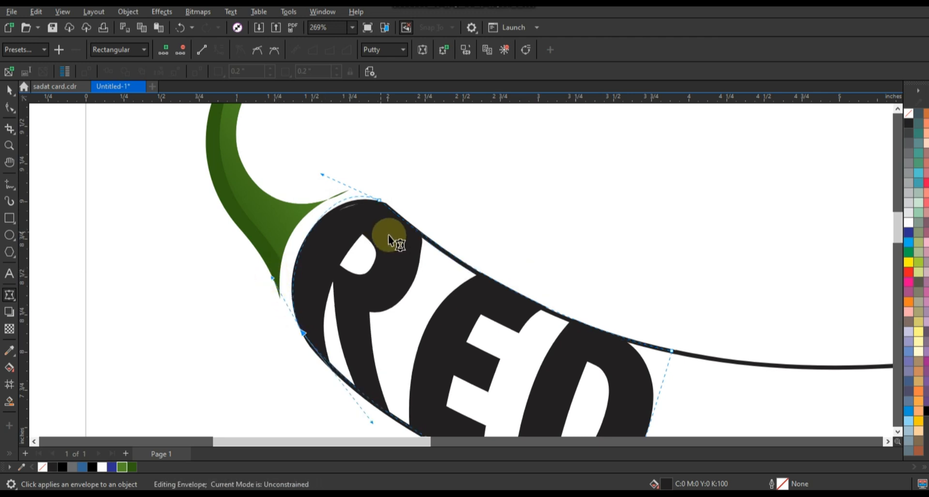
pyautogui.scroll(-2, 388, 234)
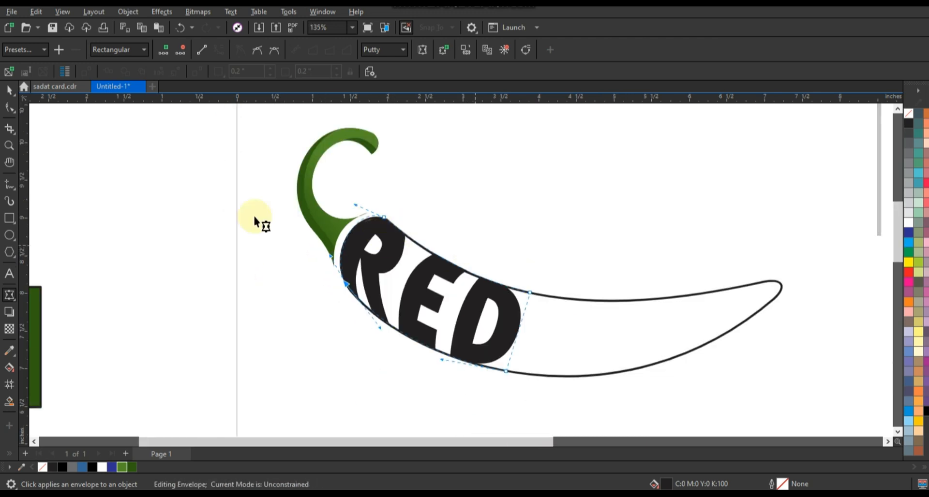
# Step: Smart-fill the empty pepper body area between the D and the tip with a blue shape
pyautogui.click(9, 145)
pyautogui.rightClick(289, 230)
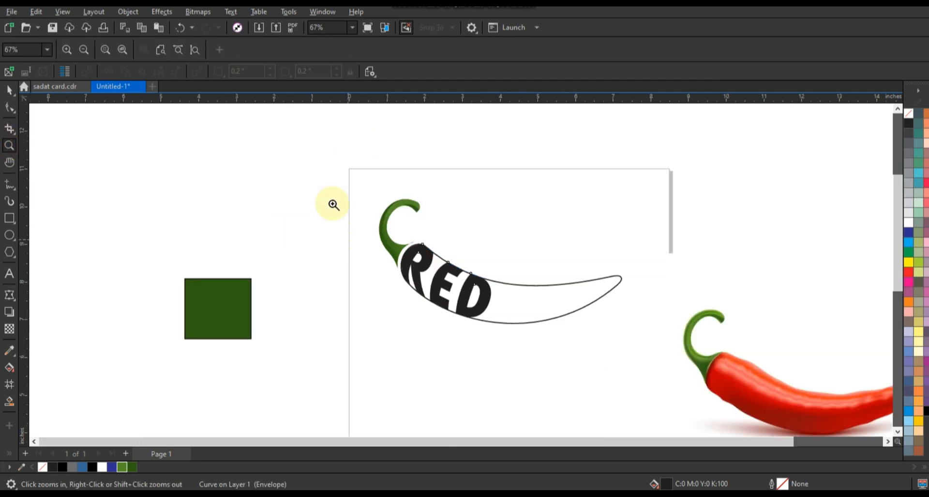
pyautogui.moveTo(331, 182); pyautogui.dragTo(687, 353)
pyautogui.click(9, 402)
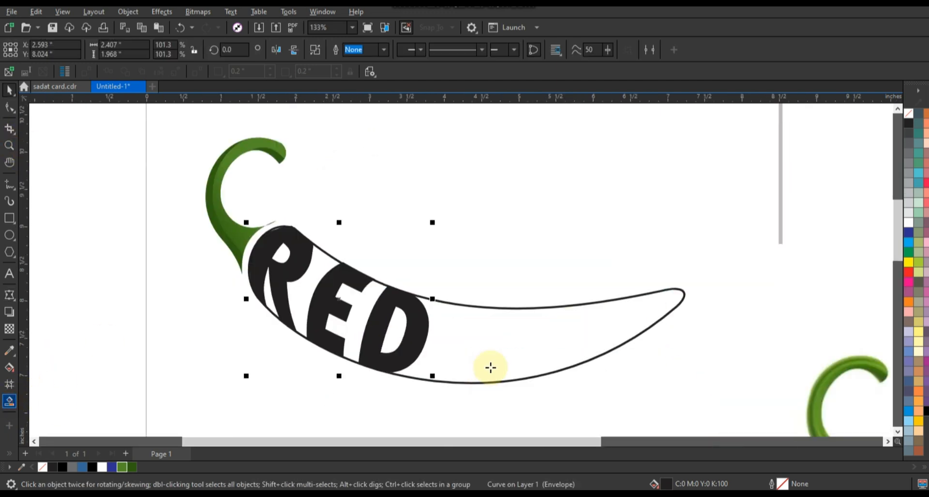
pyautogui.click(490, 367)
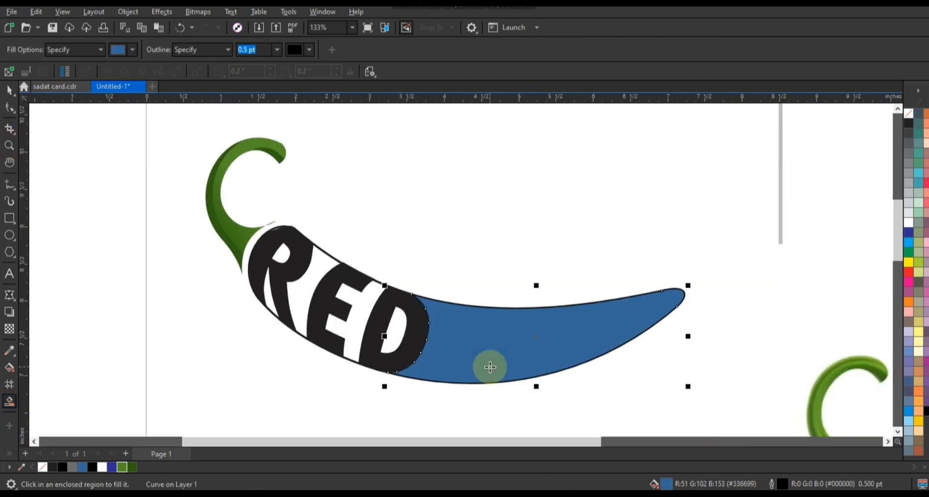
# Step: Delete the original 2 pt pepper body outline
pyautogui.click(9, 90)
pyautogui.click(323, 255)
pyautogui.click(322, 253)
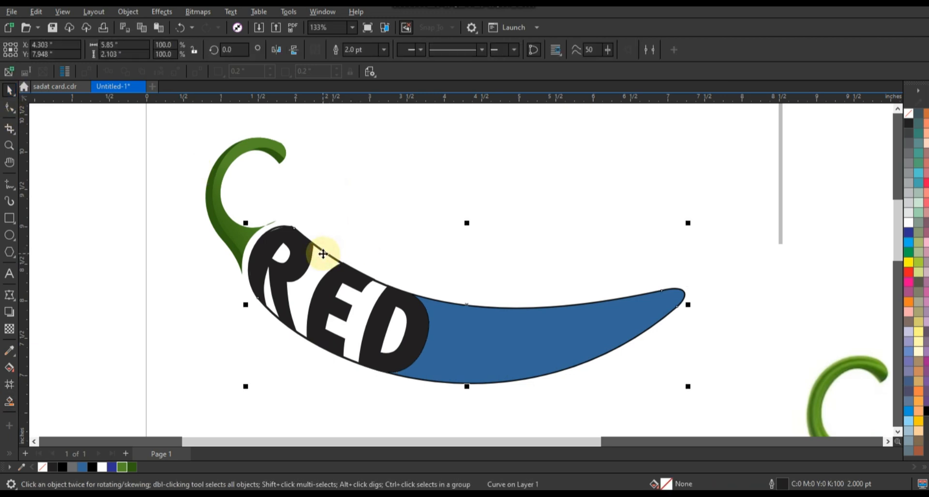
pyautogui.press('Delete')
# Step: Weld the RED lettering to the blue body shape and delete the leftover nodes at the D's upper seam
pyautogui.click(405, 294)
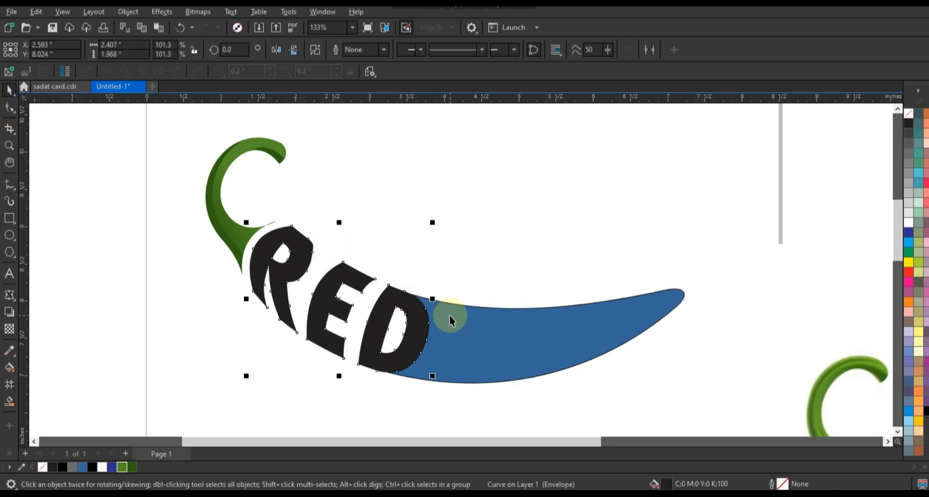
pyautogui.keyDown('shift'); pyautogui.click(449, 315); pyautogui.keyUp('shift')
pyautogui.click(336, 49)
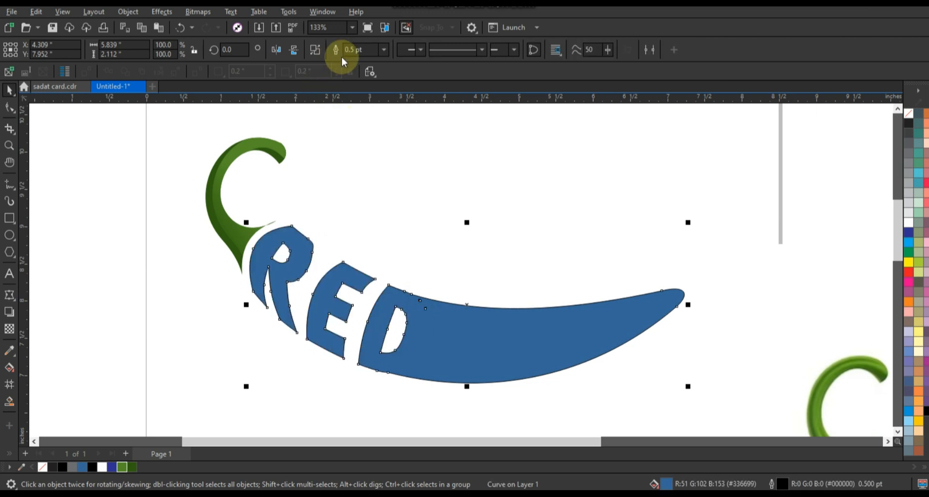
pyautogui.click(13, 107)
pyautogui.moveTo(446, 274); pyautogui.dragTo(398, 303)
pyautogui.press('Delete')
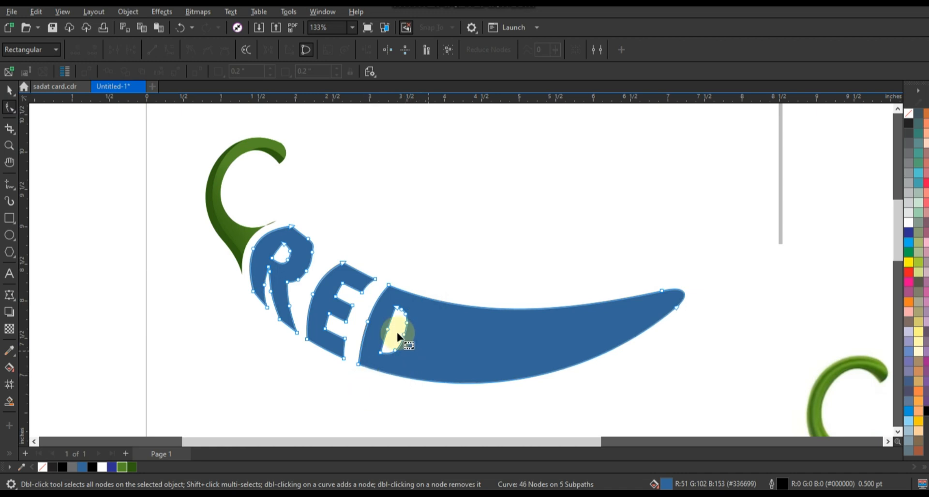
# Step: Fill the welded pepper lettering with red (C0 M100 Y100 K0) and remove its outline
pyautogui.click(9, 90)
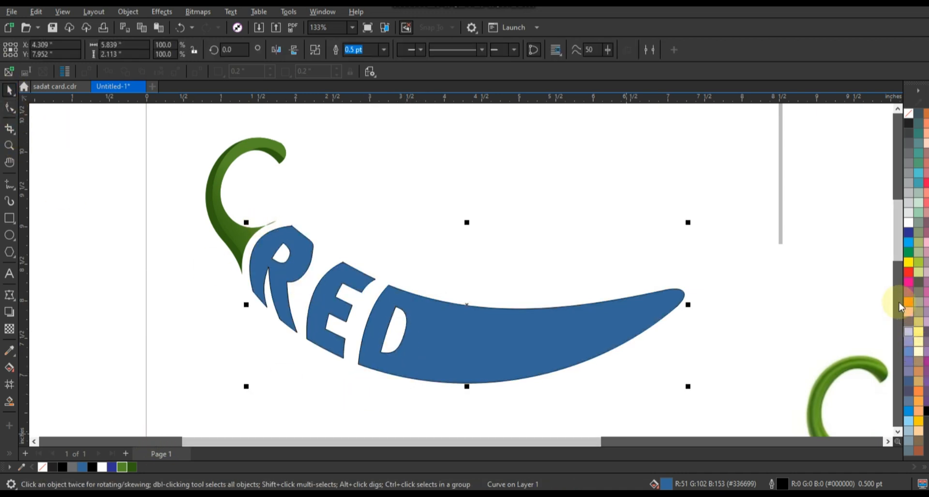
pyautogui.click(909, 272)
pyautogui.click(481, 265)
pyautogui.scroll(-2, 481, 265)
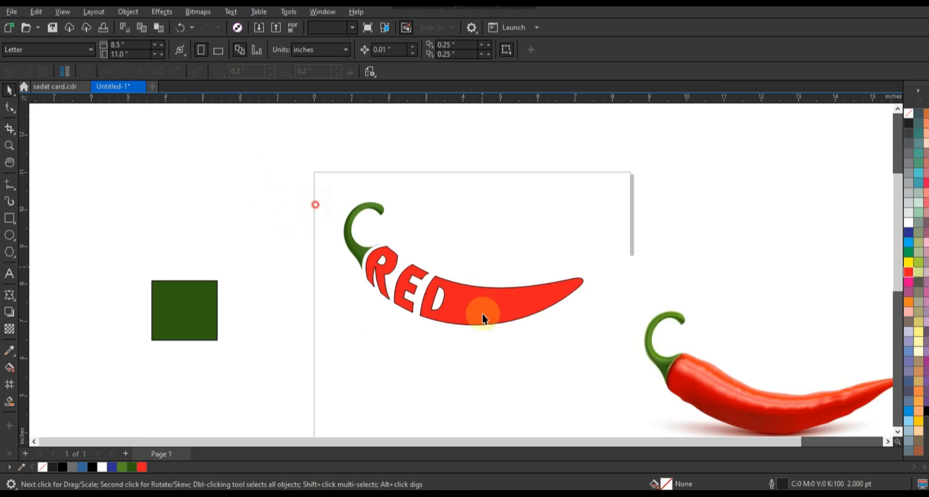
pyautogui.moveTo(278, 155); pyautogui.dragTo(599, 353)
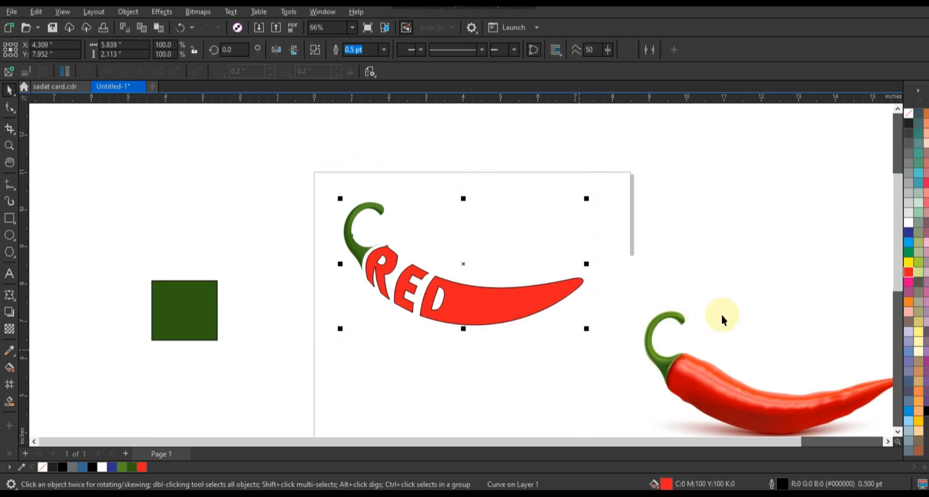
pyautogui.rightClick(908, 119)
pyautogui.click(892, 124)
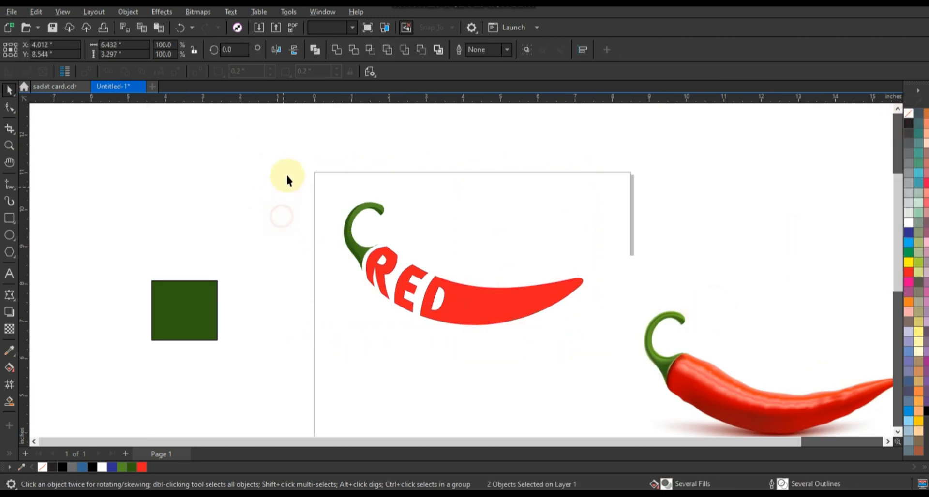
# Step: Tint the pepper lettering's red fill slightly darker
pyautogui.moveTo(290, 164); pyautogui.dragTo(601, 348)
pyautogui.hotkey('shift', 'F2')
pyautogui.click(526, 371)
pyautogui.scroll(-1, 484, 336)
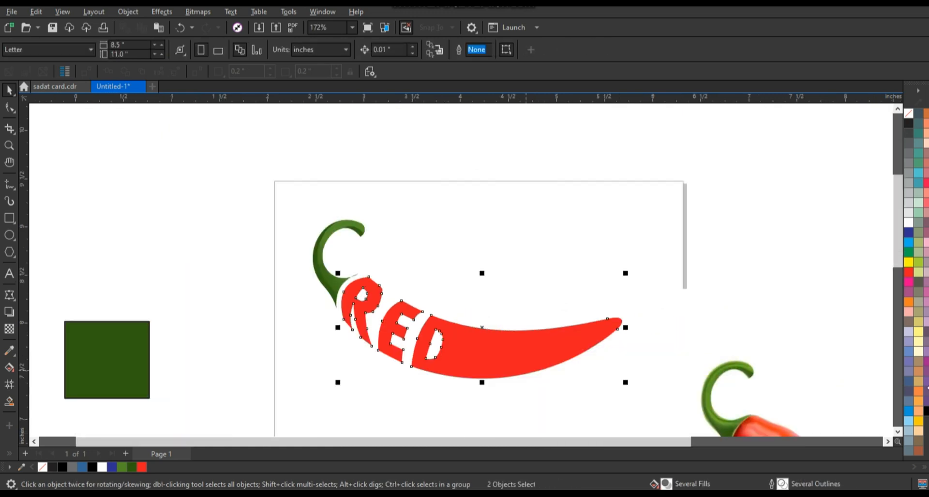
pyautogui.click(703, 239)
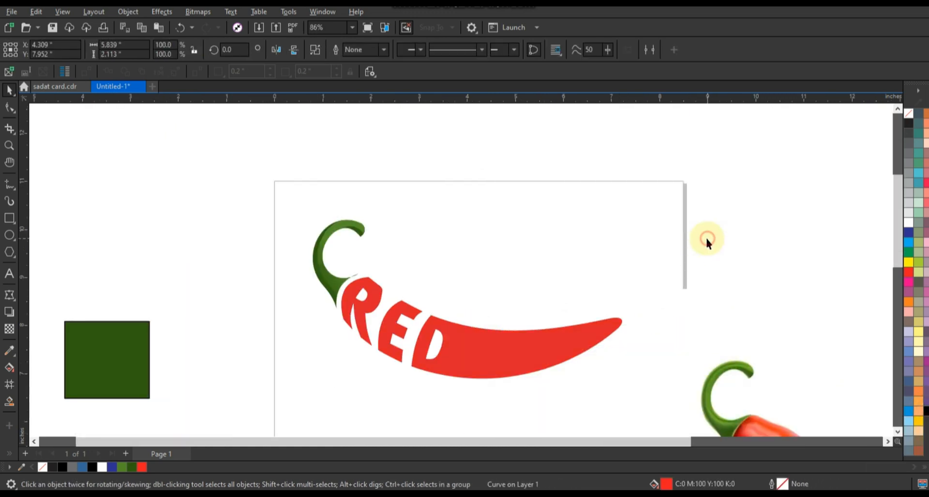
# Step: Draw a line from the stem base to the pepper tip and bend it into a curve running lengthwise through the body
pyautogui.click(9, 184)
pyautogui.click(335, 290)
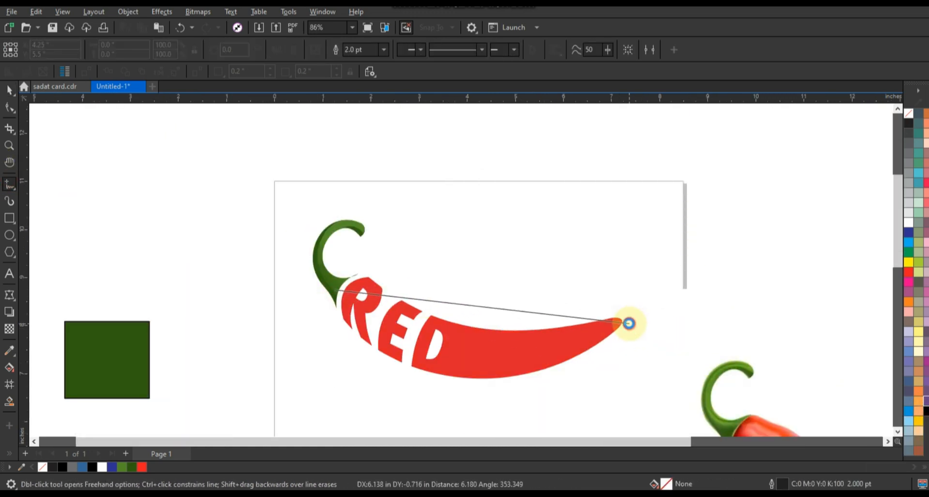
pyautogui.click(628, 323)
pyautogui.press('F10')
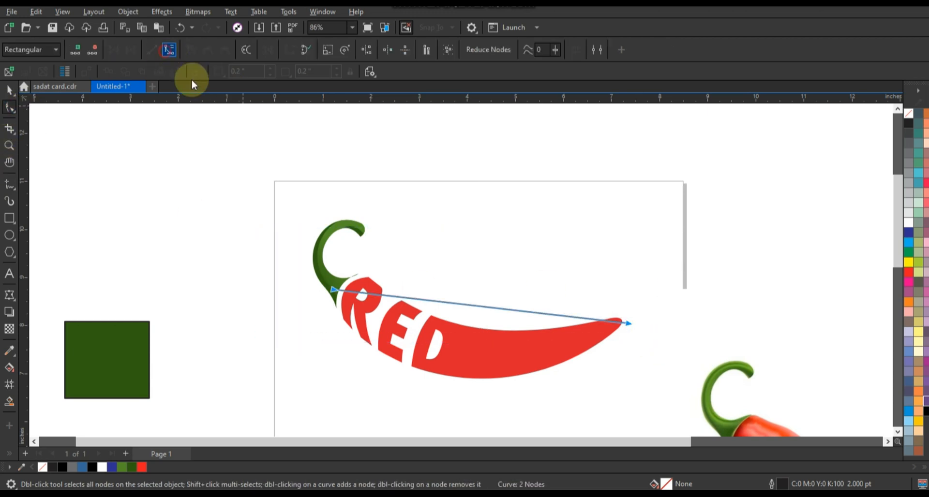
pyautogui.moveTo(429, 311); pyautogui.dragTo(466, 325)
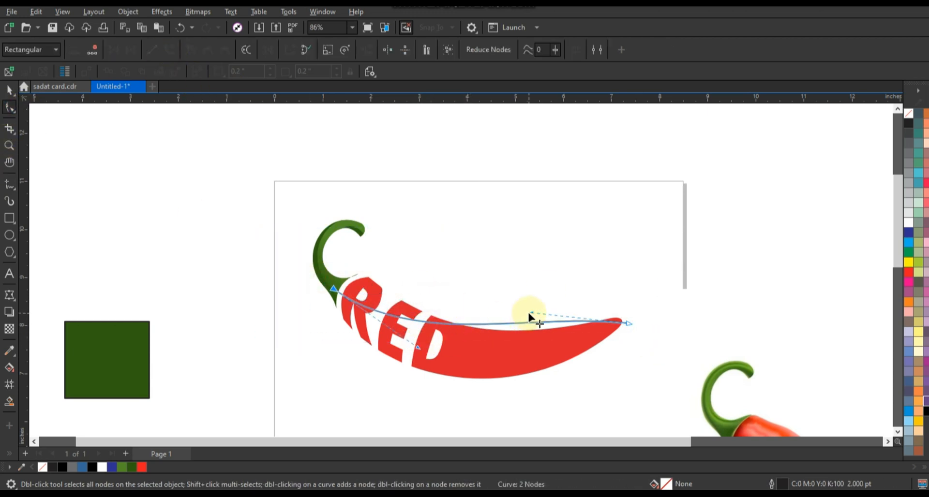
pyautogui.moveTo(530, 317); pyautogui.dragTo(529, 377)
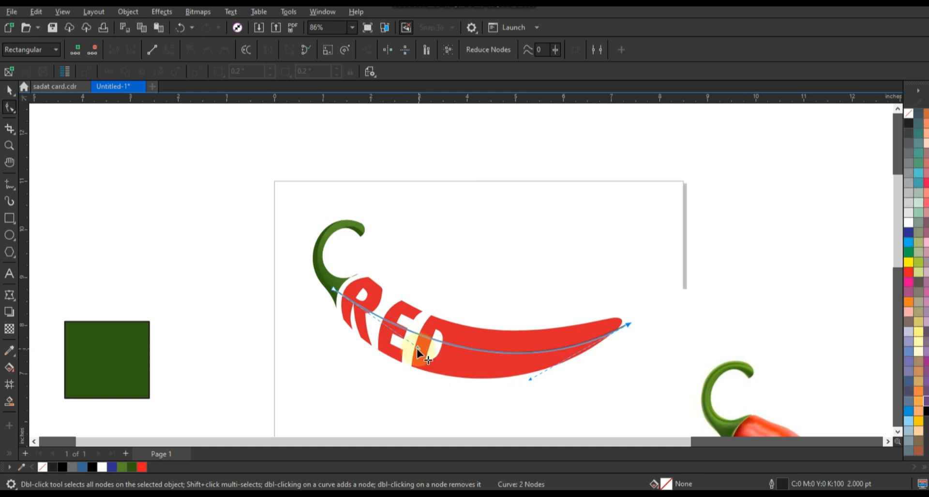
# Step: Smart-fill the parts of the body, E and R above the dividing curve as separate blue shapes
pyautogui.click(9, 401)
pyautogui.click(493, 346)
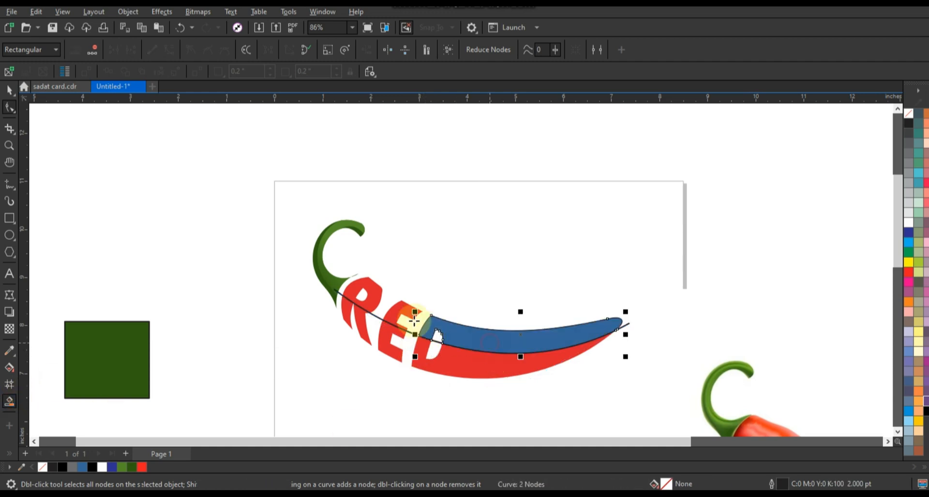
pyautogui.click(382, 307)
# Step: Select the three blue upper shapes and fill them with bright red (C0 M100 Y100 K0)
pyautogui.click(9, 90)
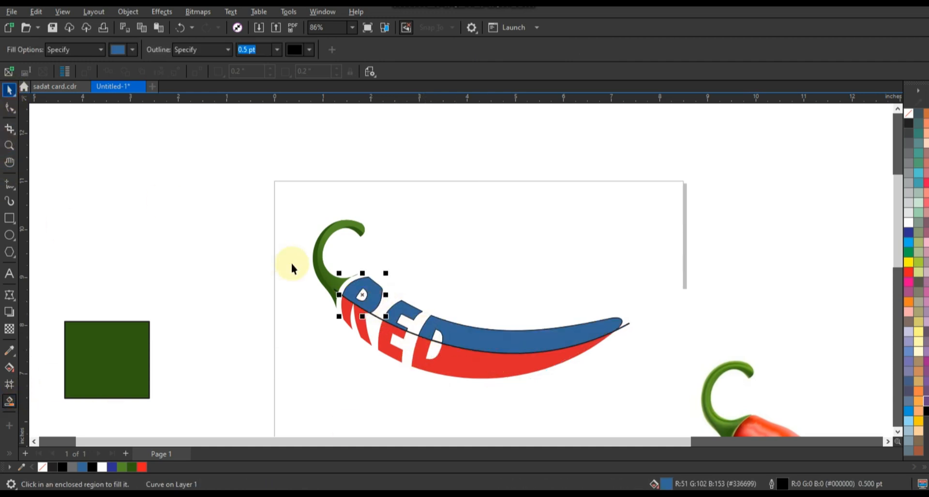
pyautogui.keyDown('shift'); pyautogui.click(408, 307); pyautogui.keyUp('shift')
pyautogui.keyDown('shift'); pyautogui.click(449, 327); pyautogui.keyUp('shift')
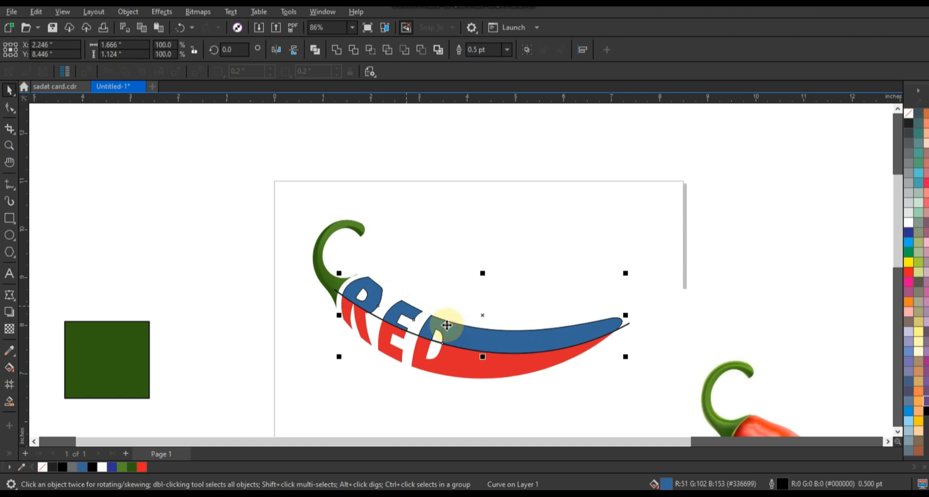
pyautogui.click(901, 275)
# Step: Delete the dividing curve and remove the outlines of the three bright red upper shapes
pyautogui.moveTo(673, 260); pyautogui.dragTo(337, 360)
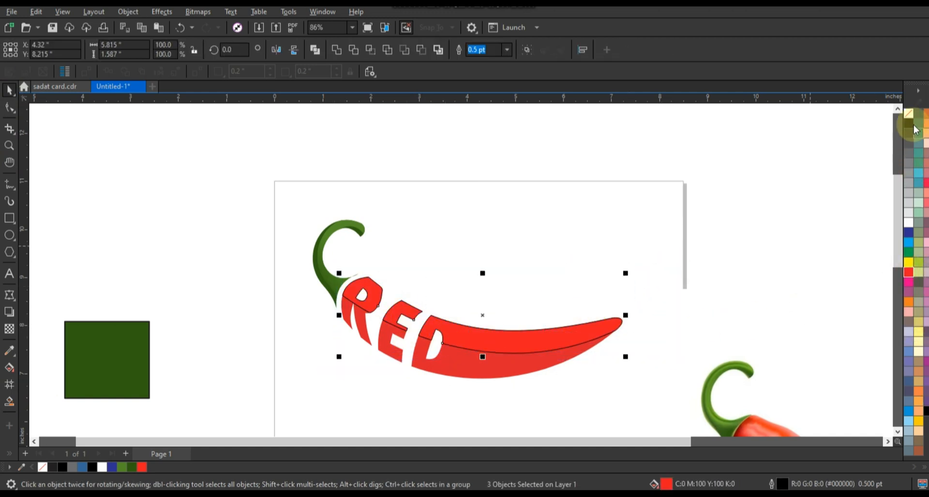
pyautogui.rightClick(904, 113)
pyautogui.click(895, 120)
pyautogui.click(805, 174)
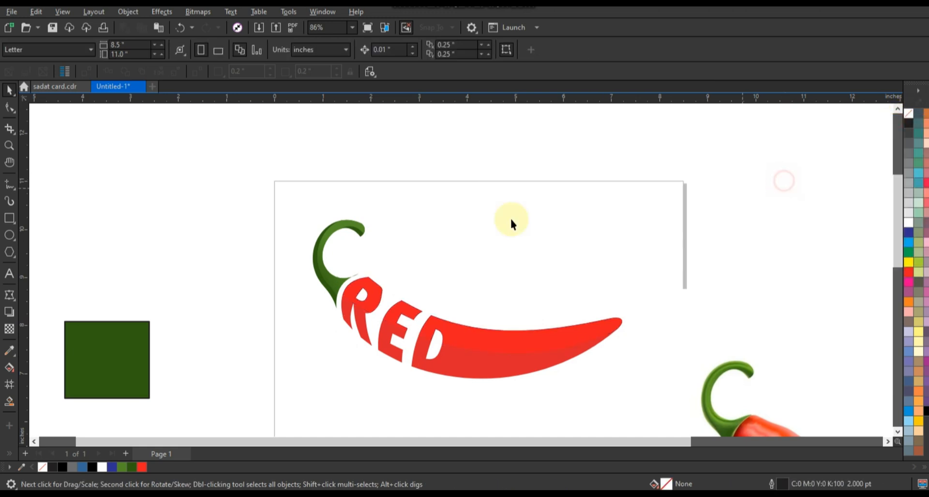
# Step: Draw two straight segments meeting near the pepper's tip, running from the R's upper edge and back to just below it
pyautogui.click(9, 146)
pyautogui.moveTo(265, 207)
pyautogui.mouseDown()
pyautogui.moveTo(556, 363)
pyautogui.moveTo(645, 376)
pyautogui.mouseUp()
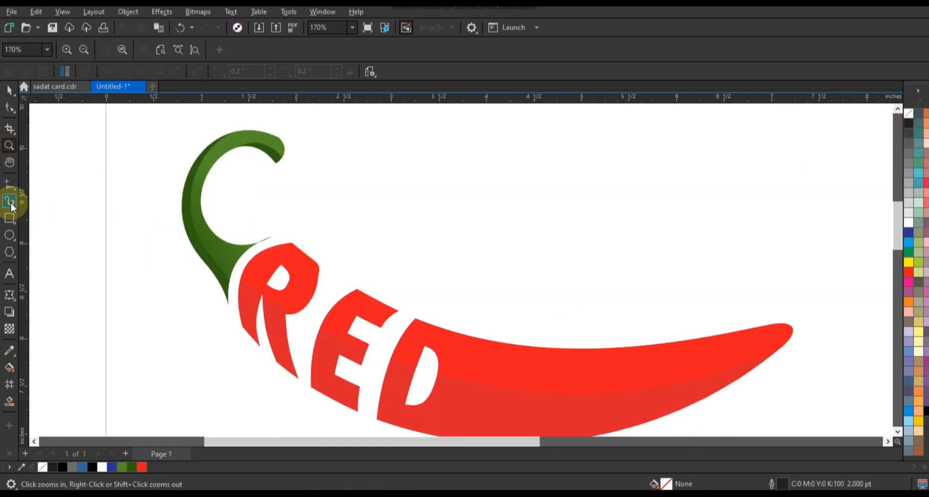
pyautogui.click(9, 184)
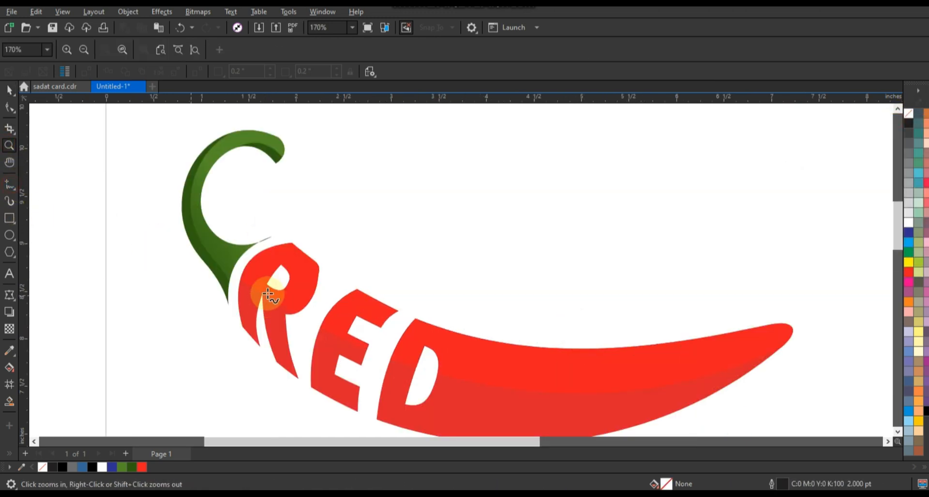
pyautogui.click(247, 254)
pyautogui.click(726, 357)
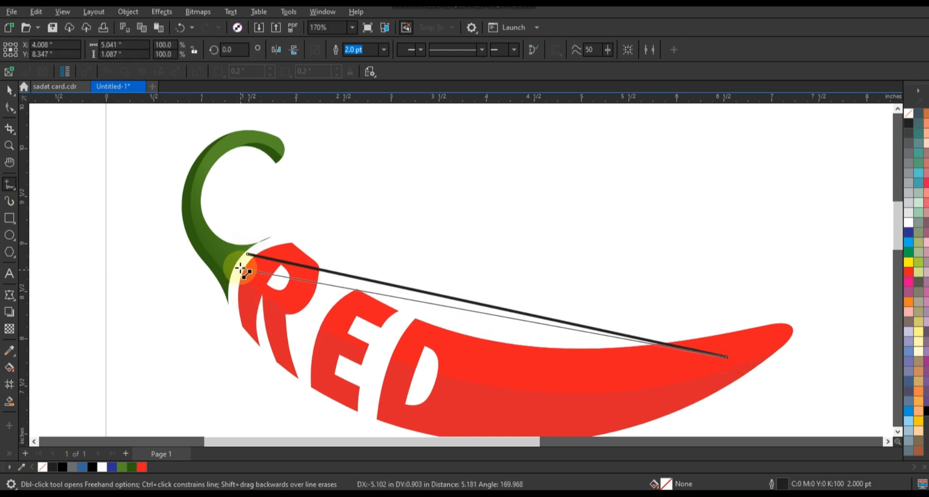
pyautogui.click(241, 268)
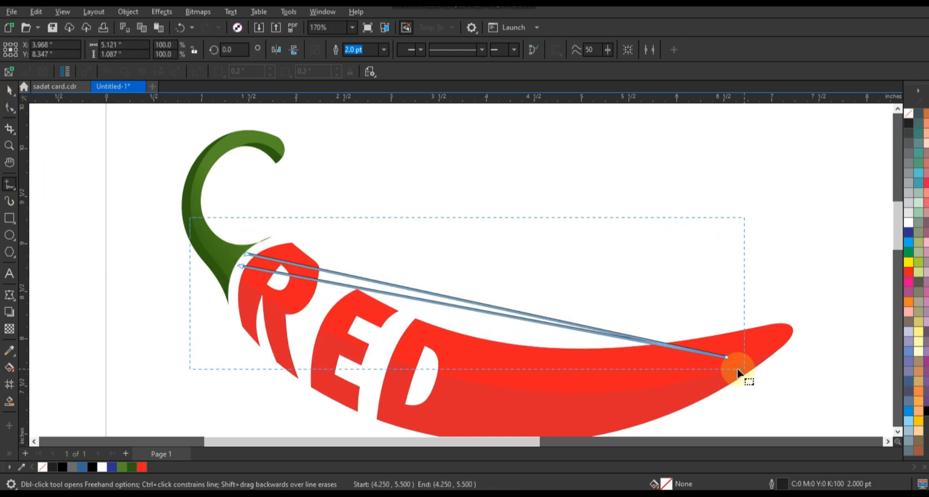
# Step: Bend both segments downward along the pepper's curve to outline a thin, tapering highlight
pyautogui.press('F10')
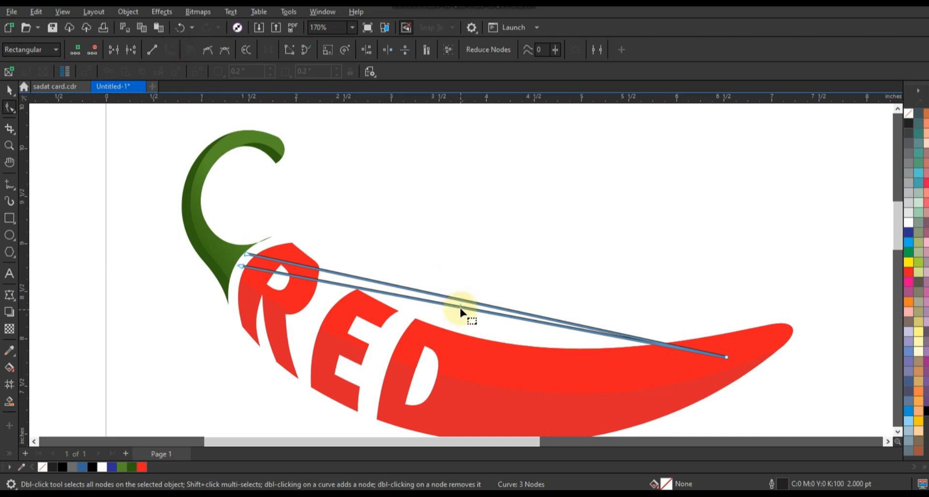
pyautogui.moveTo(460, 309); pyautogui.dragTo(449, 355)
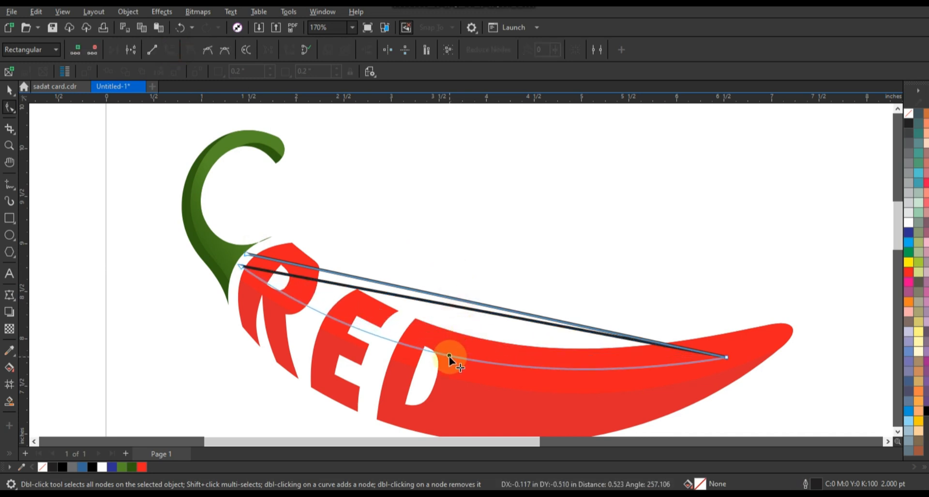
pyautogui.moveTo(472, 308); pyautogui.dragTo(439, 344)
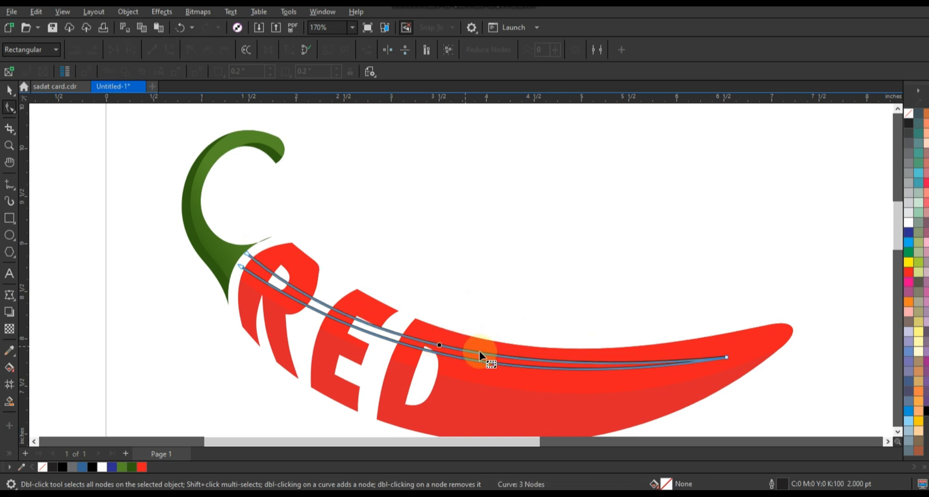
# Step: Smart-fill the highlight band with blue where it crosses the pepper body with the D, the E, and both parts of the R
pyautogui.click(9, 402)
pyautogui.click(456, 356)
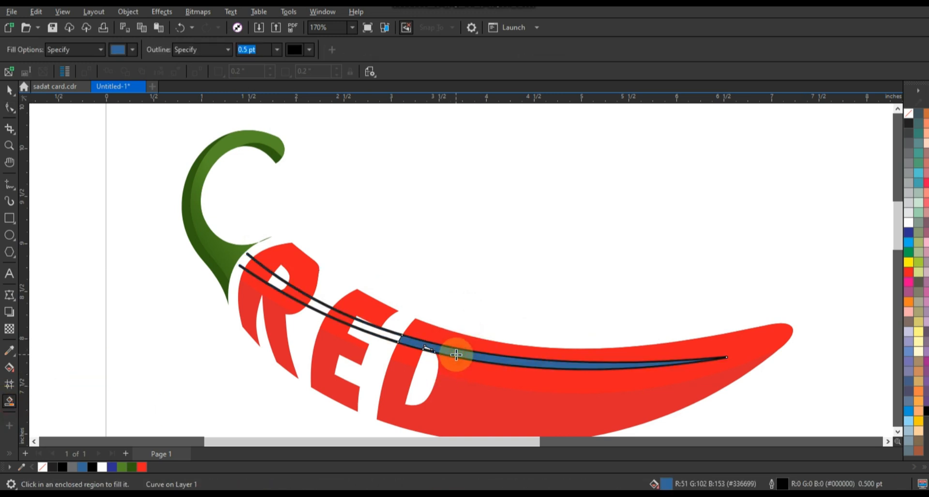
pyautogui.click(346, 319)
pyautogui.click(296, 295)
pyautogui.click(257, 268)
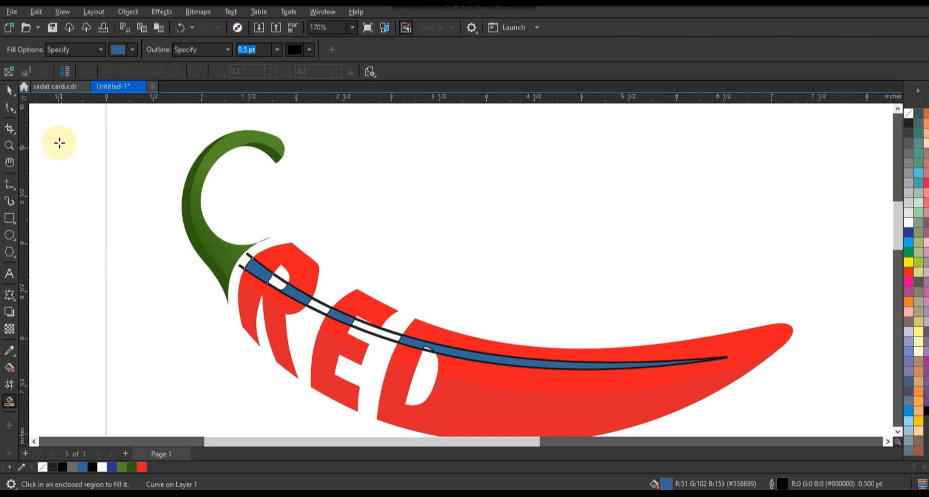
# Step: Merge the blue highlight pieces on the letters and pepper body into one curve and delete the original highlight outline
pyautogui.click(10, 90)
pyautogui.click(261, 269)
pyautogui.keyDown('shift'); pyautogui.click(300, 295); pyautogui.keyUp('shift')
pyautogui.keyDown('shift'); pyautogui.click(347, 320); pyautogui.keyUp('shift')
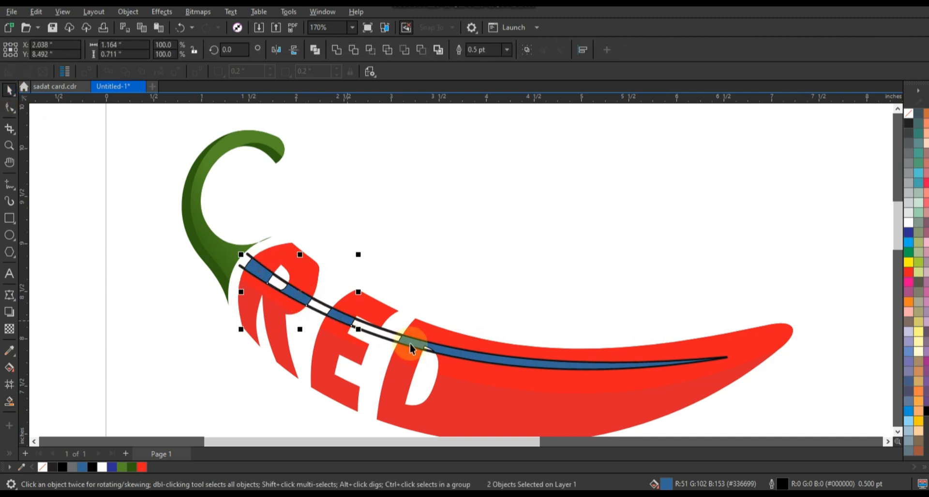
pyautogui.keyDown('shift'); pyautogui.click(411, 345); pyautogui.keyUp('shift')
pyautogui.click(375, 331)
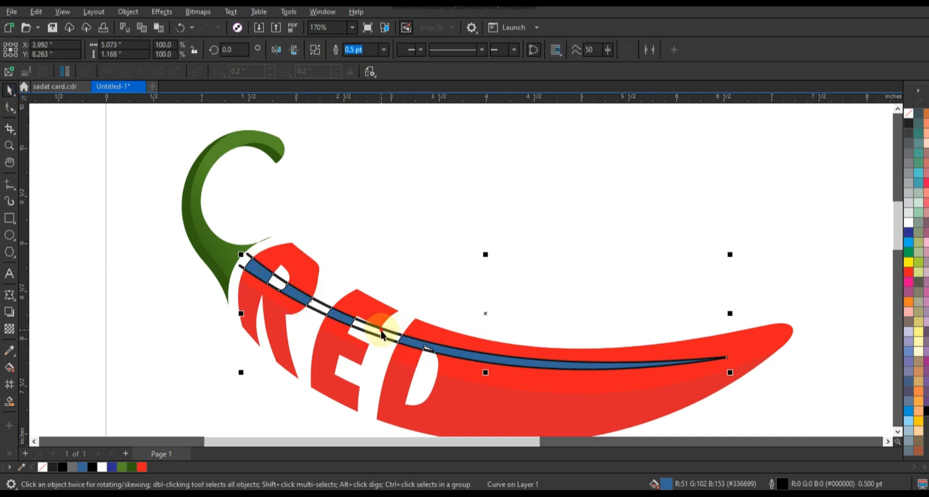
pyautogui.press('Delete')
# Step: Fill the merged highlight with white and make it partly transparent
pyautogui.click(438, 351)
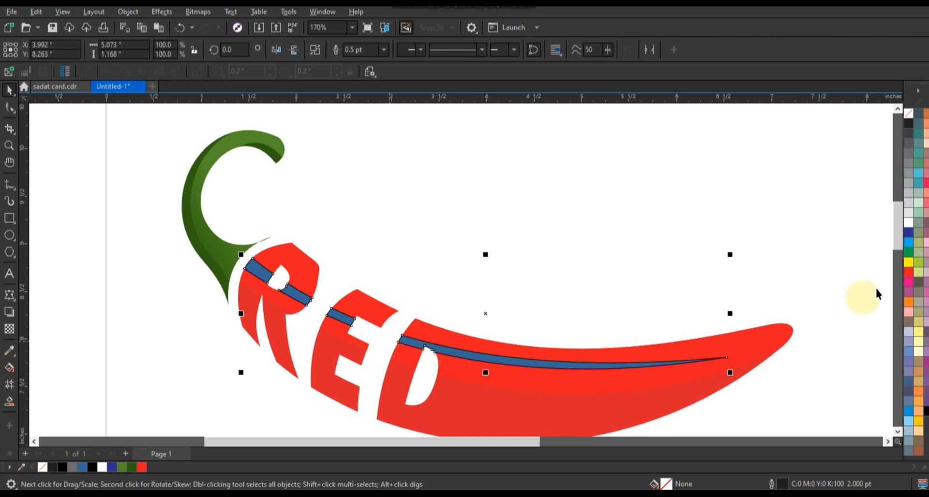
pyautogui.click(908, 222)
pyautogui.click(10, 329)
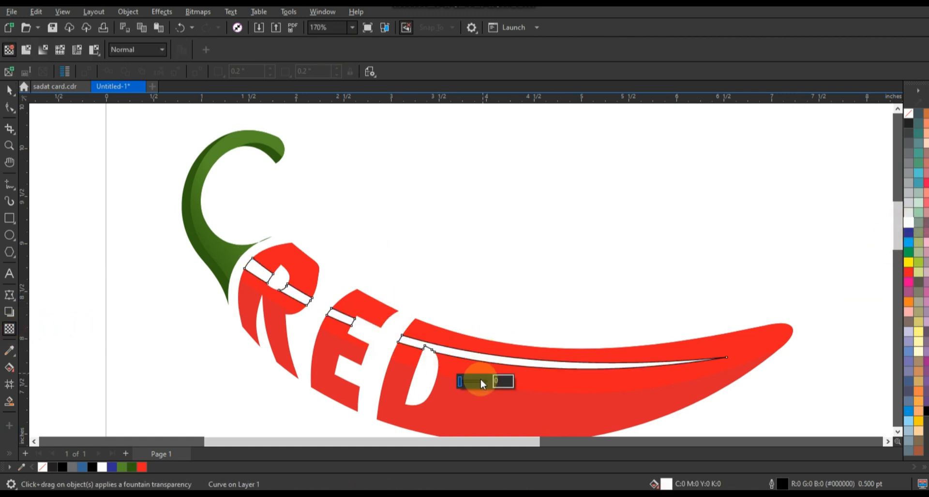
pyautogui.click(479, 381)
# Step: Remove the outline from the transparent white highlight and deselect it
pyautogui.click(9, 89)
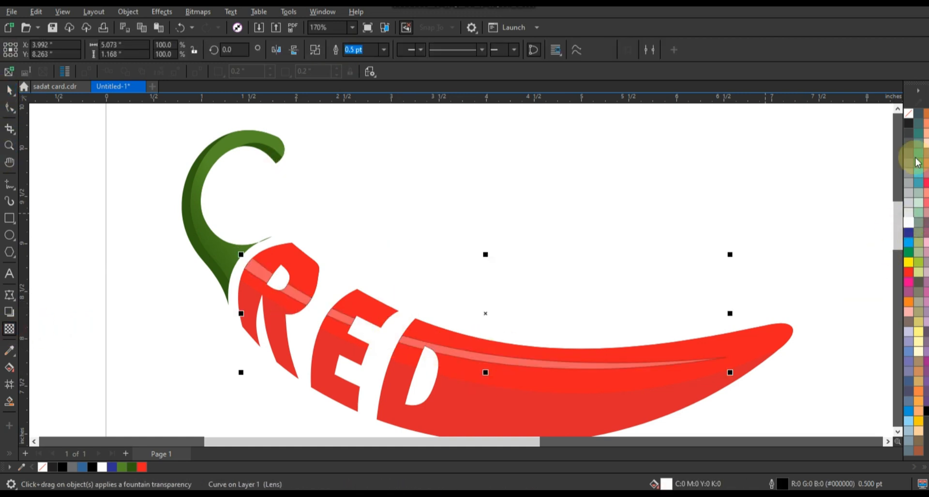
pyautogui.rightClick(906, 116)
pyautogui.click(894, 124)
pyautogui.click(799, 177)
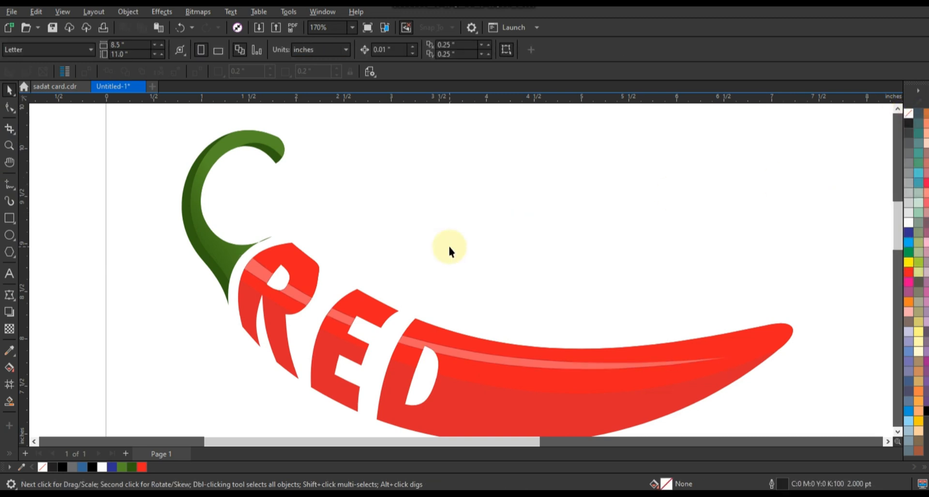
# Step: Move the reference chili photo slightly farther away from the page
pyautogui.scroll(-2, 448, 247)
pyautogui.moveTo(551, 321); pyautogui.dragTo(552, 321)
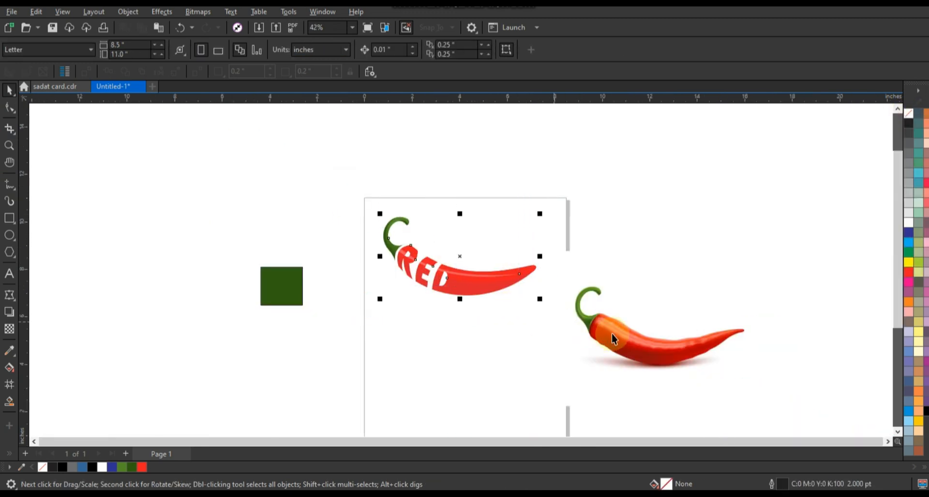
pyautogui.moveTo(611, 334); pyautogui.dragTo(638, 331)
# Step: Rotate the whole RED pepper artwork 15 degrees so its tip rises, and move it lower on the page
pyautogui.moveTo(337, 179); pyautogui.dragTo(471, 277)
pyautogui.moveTo(556, 315); pyautogui.dragTo(543, 282)
pyautogui.click(500, 286)
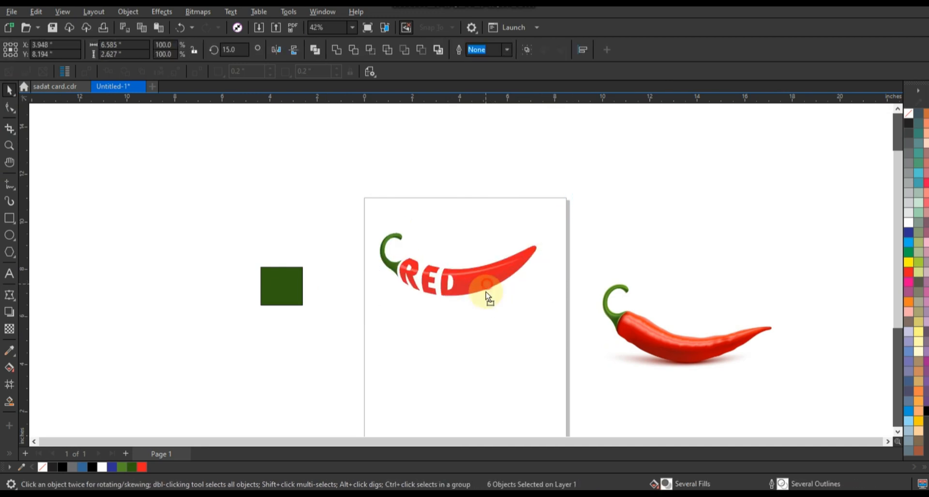
pyautogui.moveTo(486, 292); pyautogui.dragTo(490, 333)
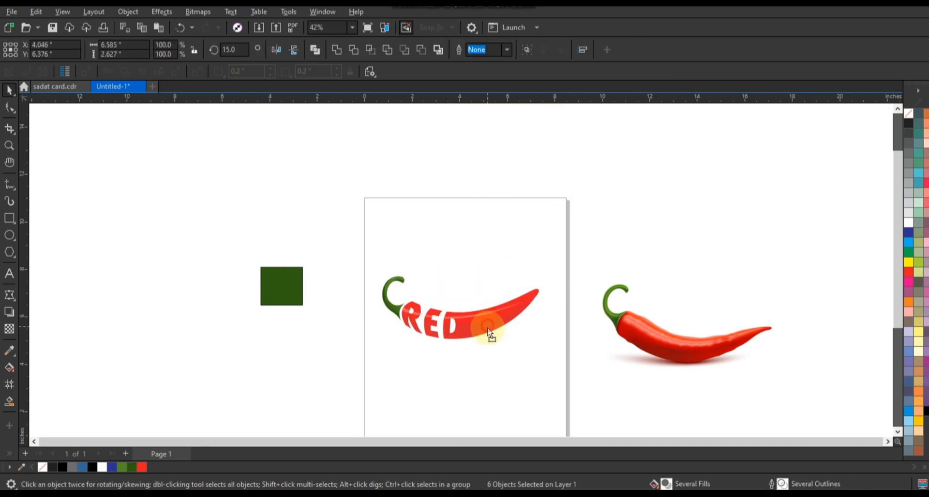
# Step: Add the artistic text "Chilli" in the empty area beside the page
pyautogui.click(9, 145)
pyautogui.moveTo(341, 244); pyautogui.dragTo(601, 368)
pyautogui.click(9, 273)
pyautogui.click(90, 325)
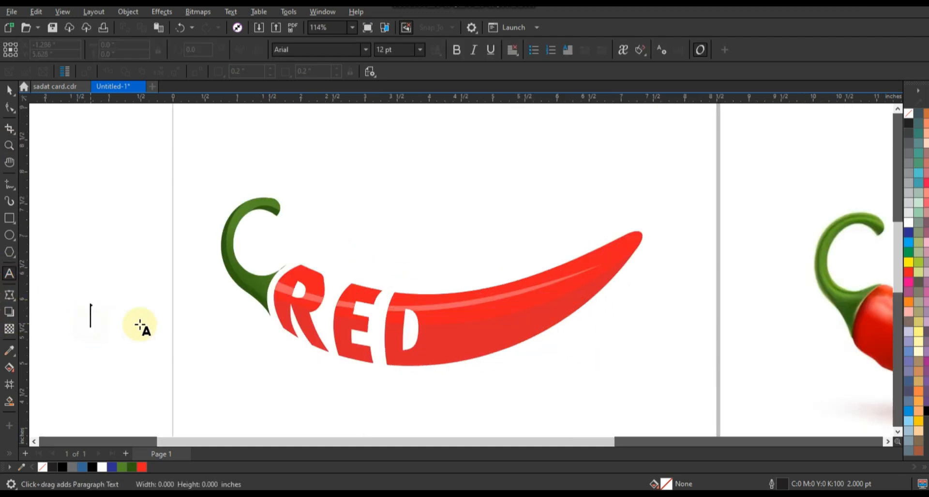
pyautogui.write('chi')
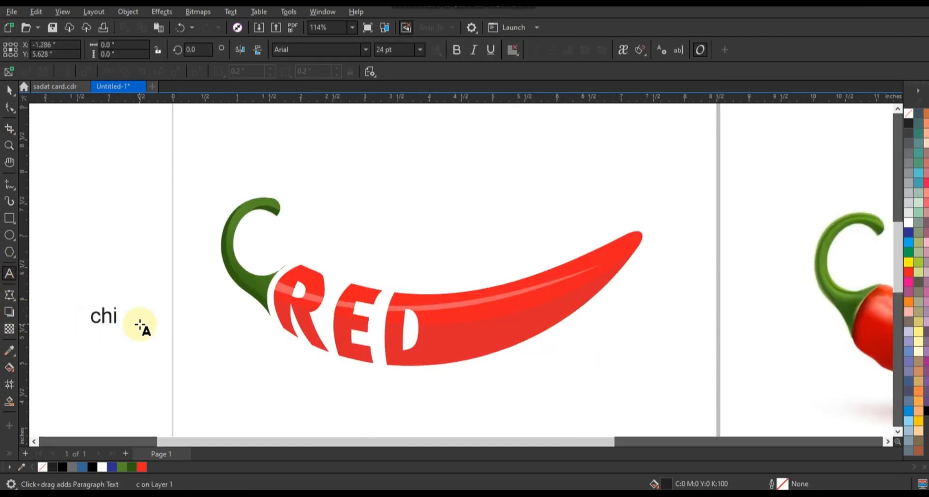
pyautogui.press('BackSpace')
pyautogui.press('BackSpace')
pyautogui.press('BackSpace')
pyautogui.write('Chilli')
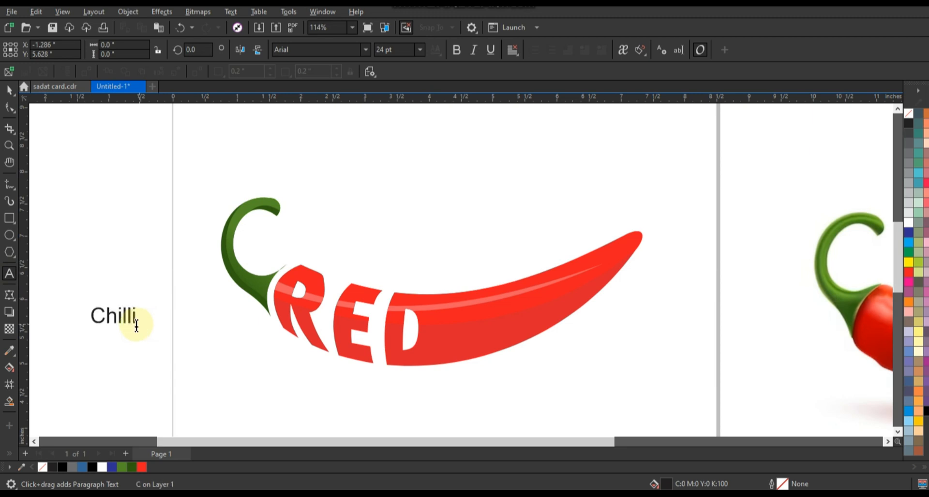
# Step: Place the Chilli text beneath the letter D in the Sinethar font, enlarged to about 50.6 pt
pyautogui.click(9, 89)
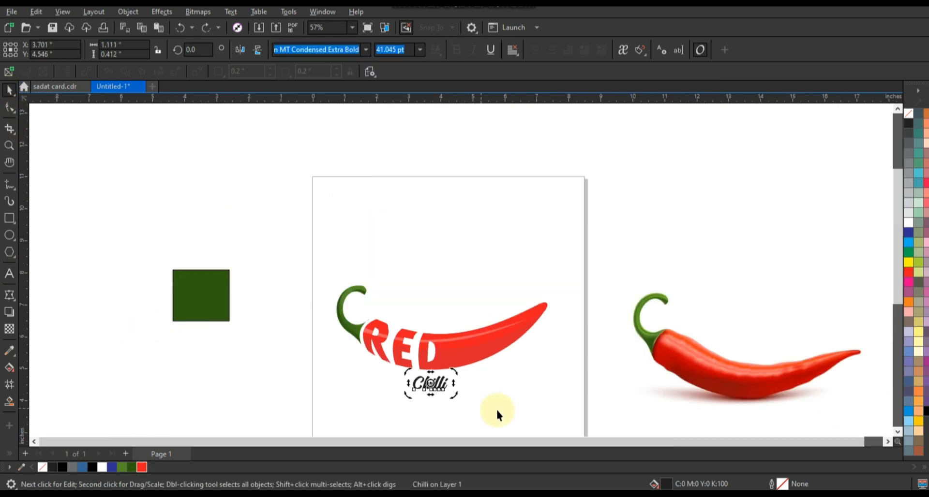
pyautogui.click(450, 381)
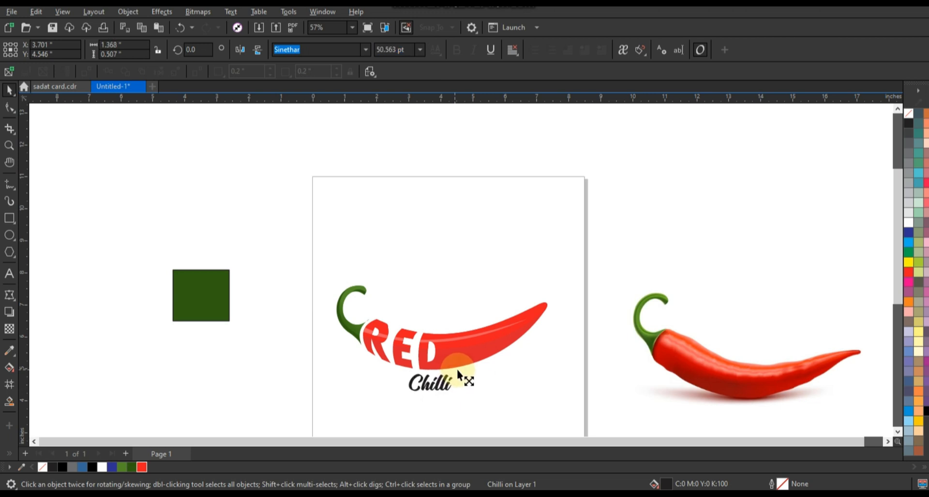
pyautogui.click(570, 259)
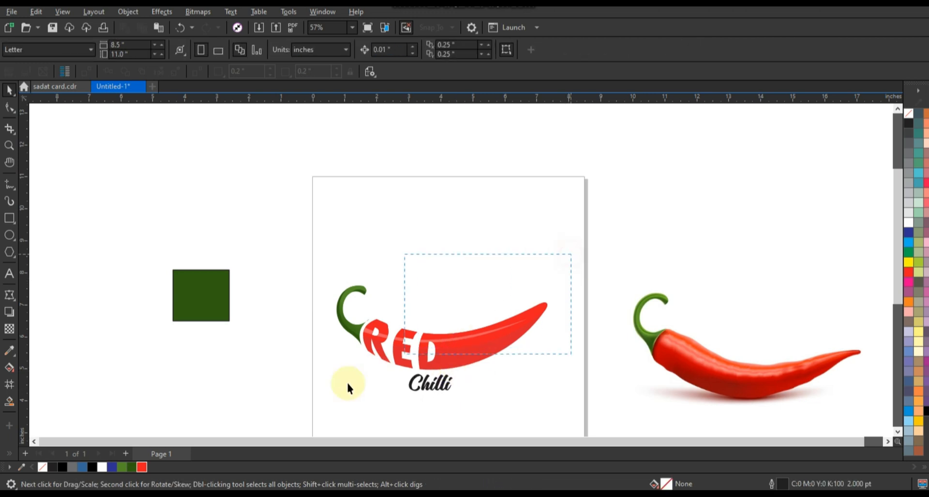
# Step: Select the pepper artwork together with the Chilli text and remove all outlines
pyautogui.moveTo(302, 403); pyautogui.dragTo(303, 404)
pyautogui.moveTo(585, 244); pyautogui.dragTo(401, 380)
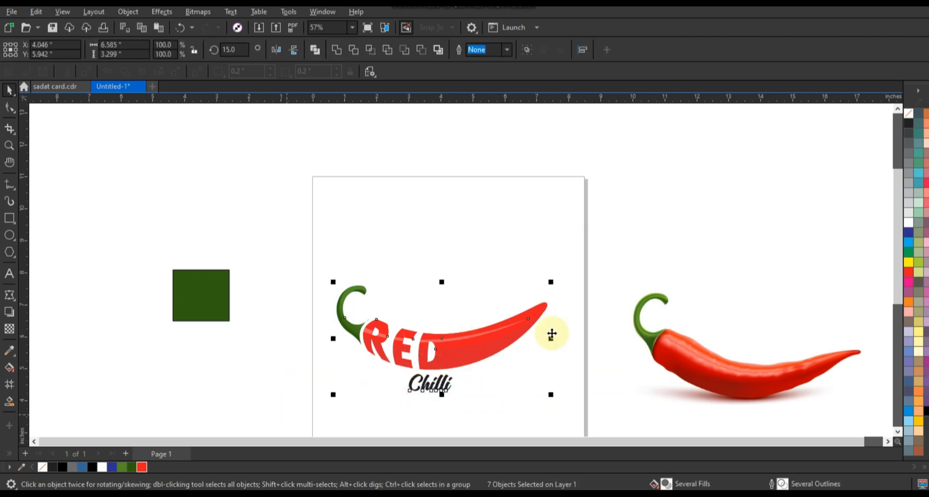
pyautogui.rightClick(909, 113)
pyautogui.click(877, 125)
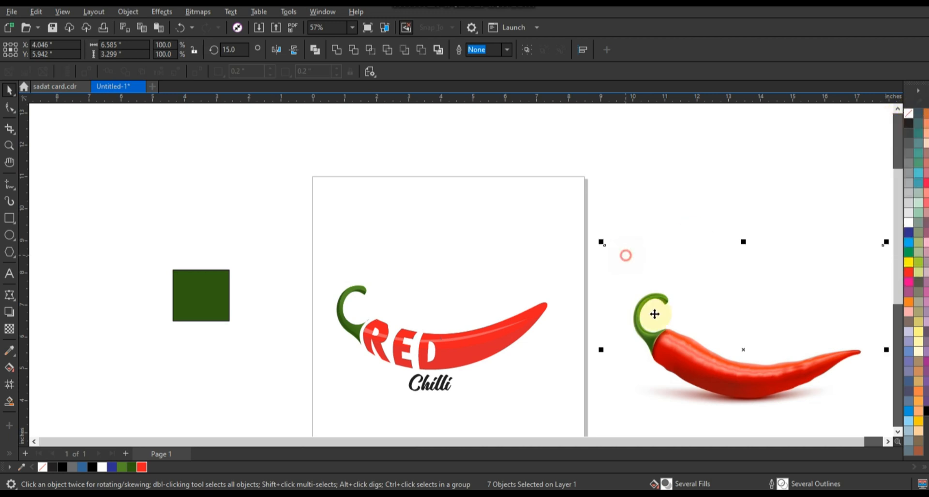